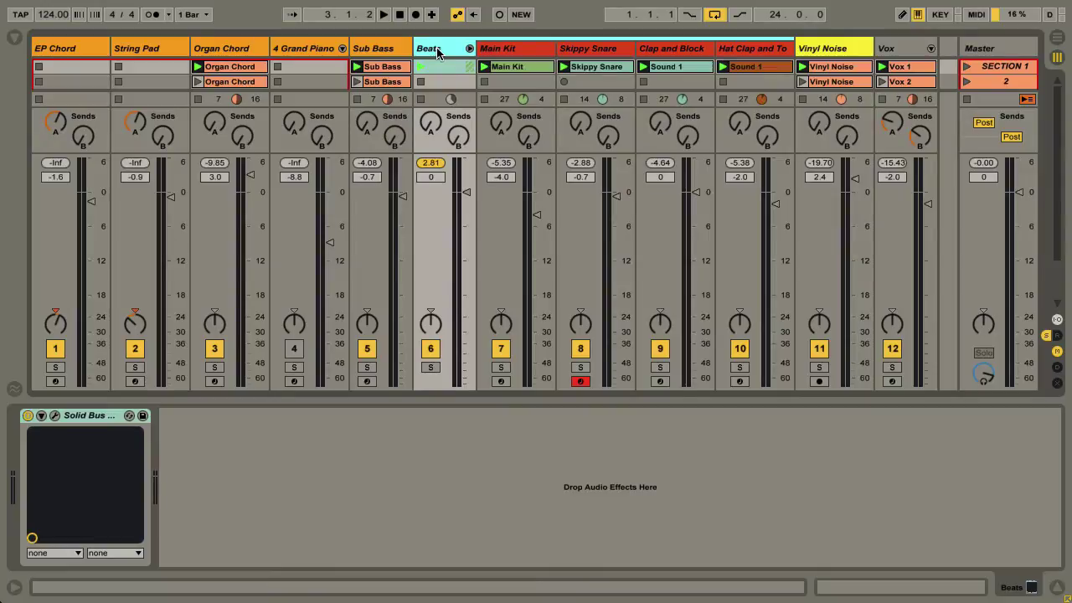
- Briefly open and close the Solid Bus Comp window, then start playback
{"action": "left_click", "coordinate": [55, 417]}
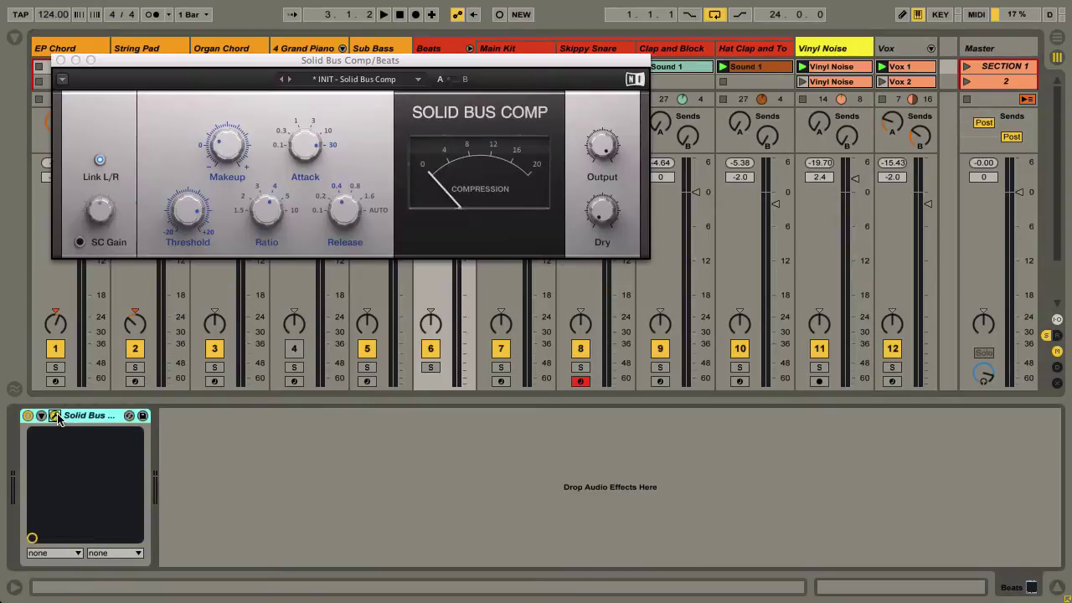
{"action": "left_click", "coordinate": [61, 60]}
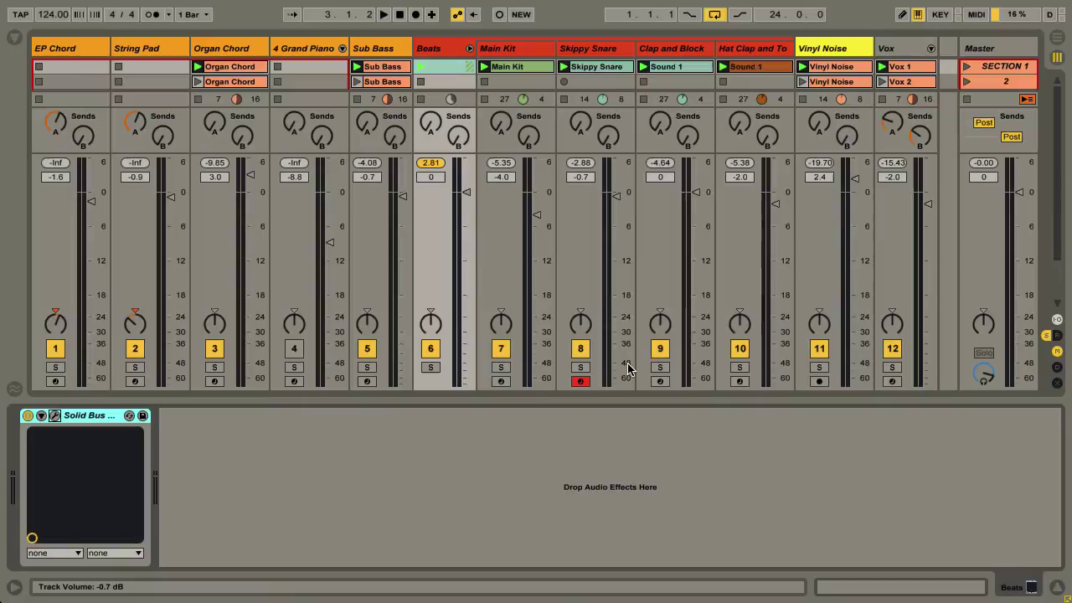
{"action": "key", "text": "space"}
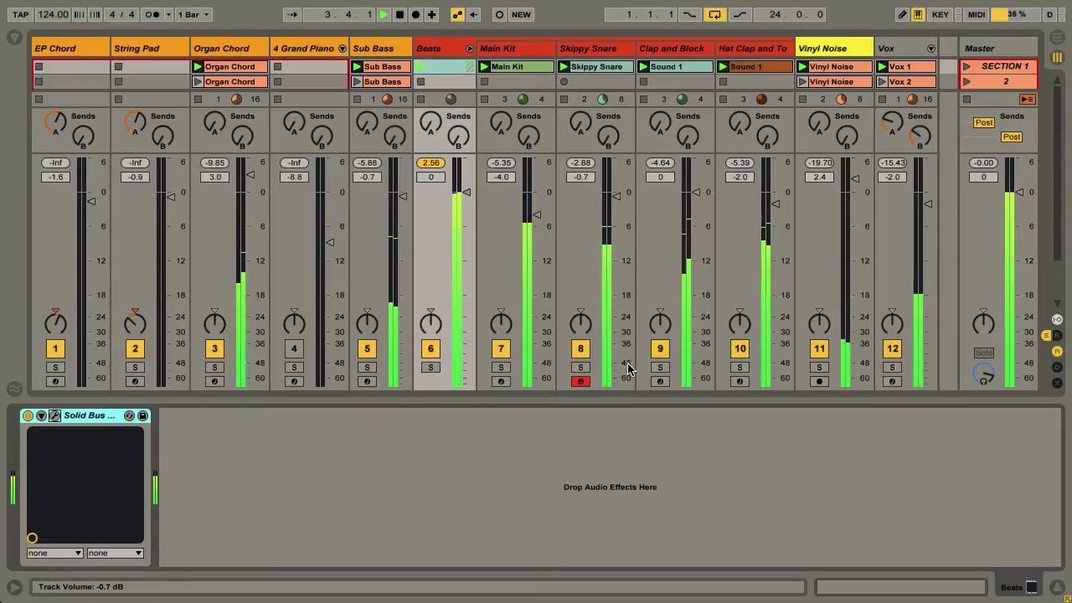
- Solo Beats, Main Kit, Skippy Snare, Clap and Block and track 10 in turn, ending on Beats
{"action": "left_click", "coordinate": [430, 368]}
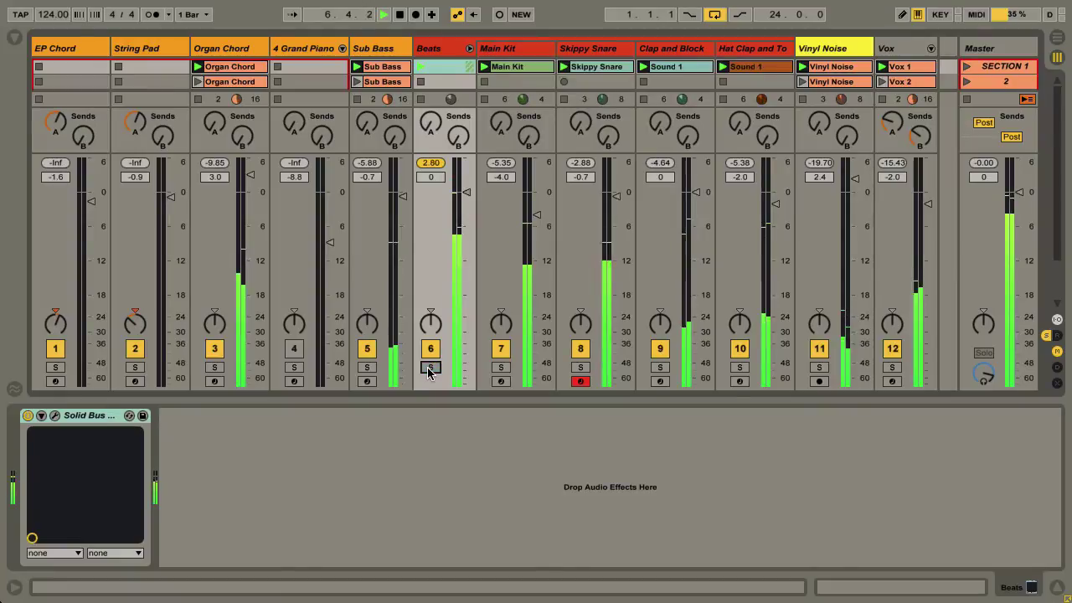
{"action": "left_click", "coordinate": [503, 370]}
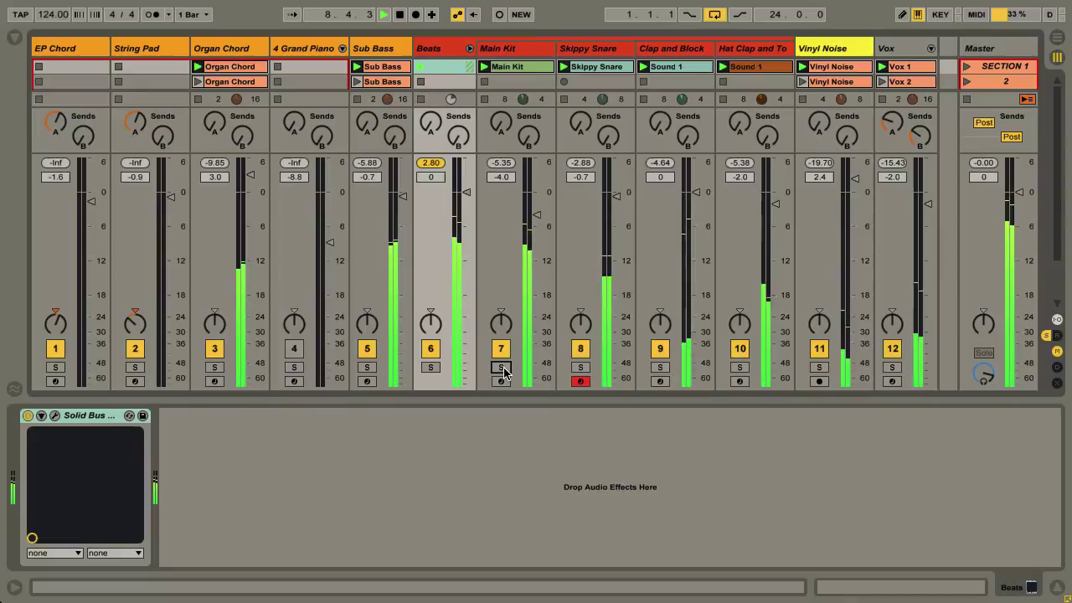
{"action": "left_click", "coordinate": [581, 369]}
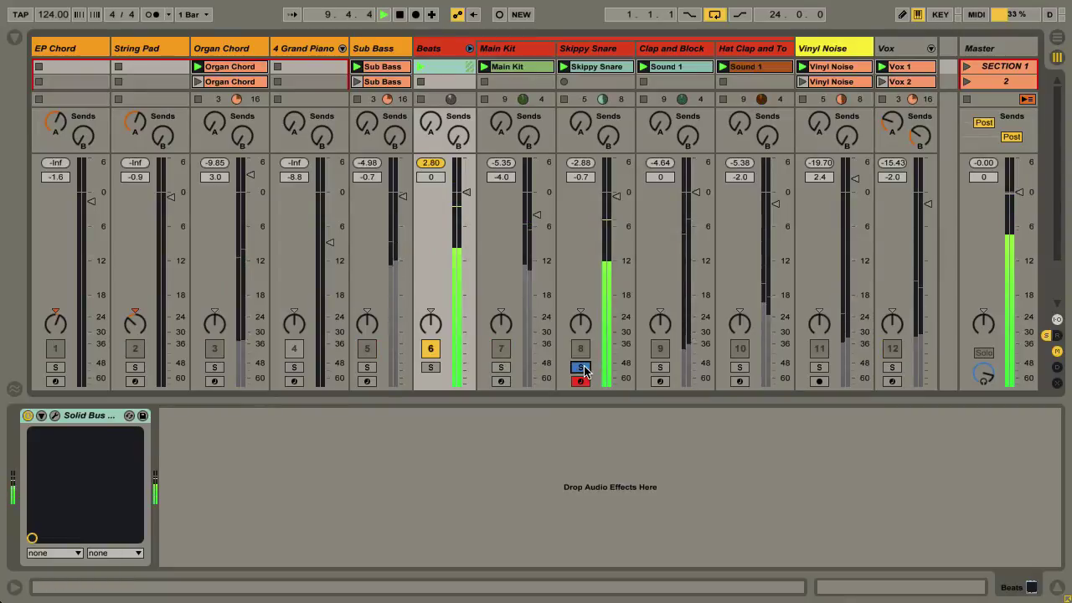
{"action": "left_click", "coordinate": [581, 368]}
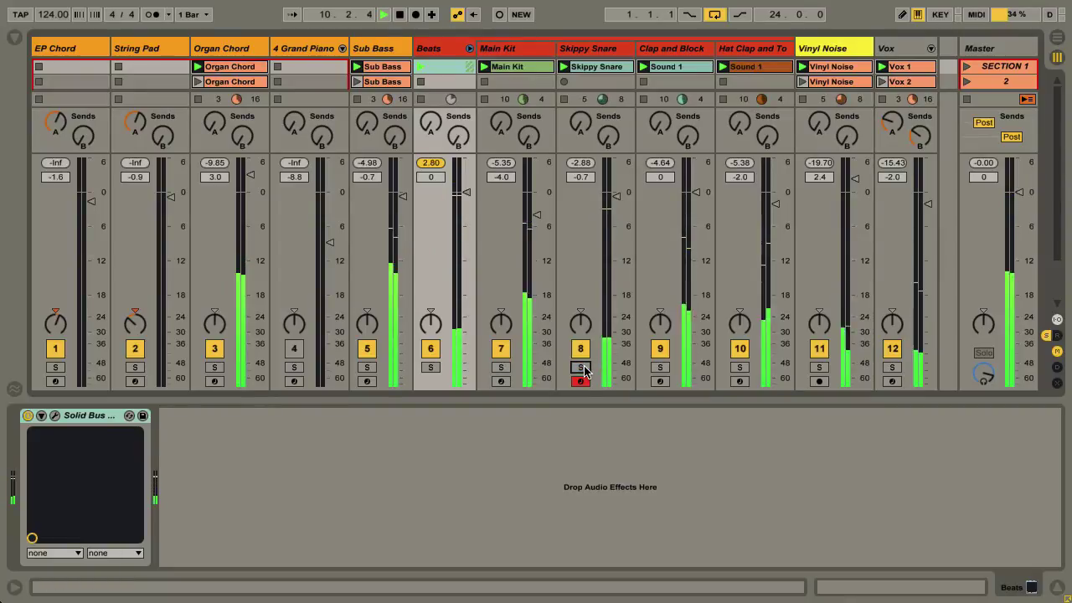
{"action": "left_click", "coordinate": [660, 368]}
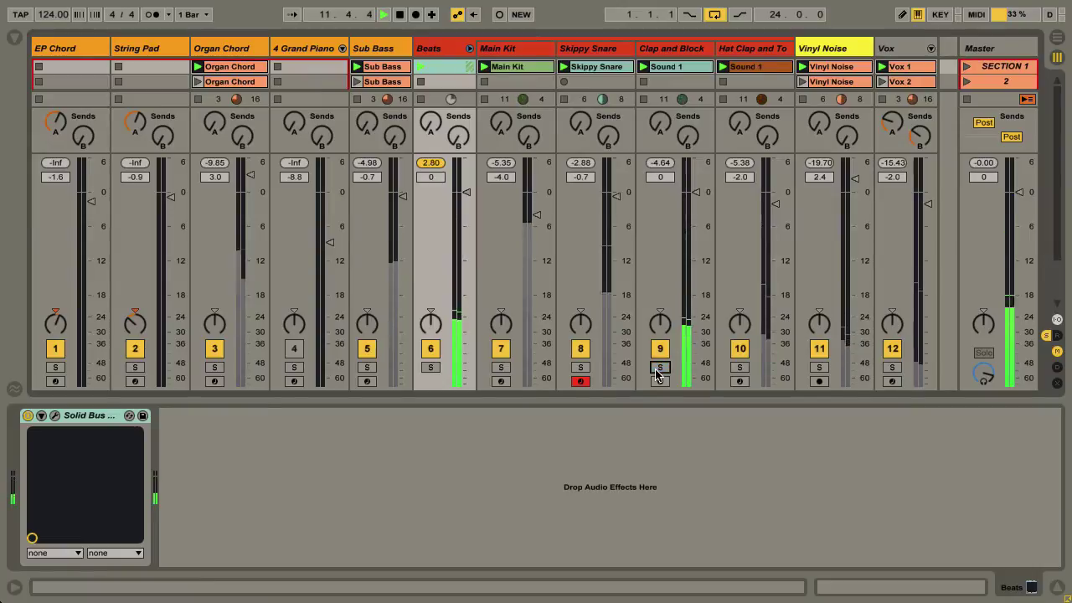
{"action": "left_click", "coordinate": [660, 367]}
{"action": "left_click", "coordinate": [739, 368]}
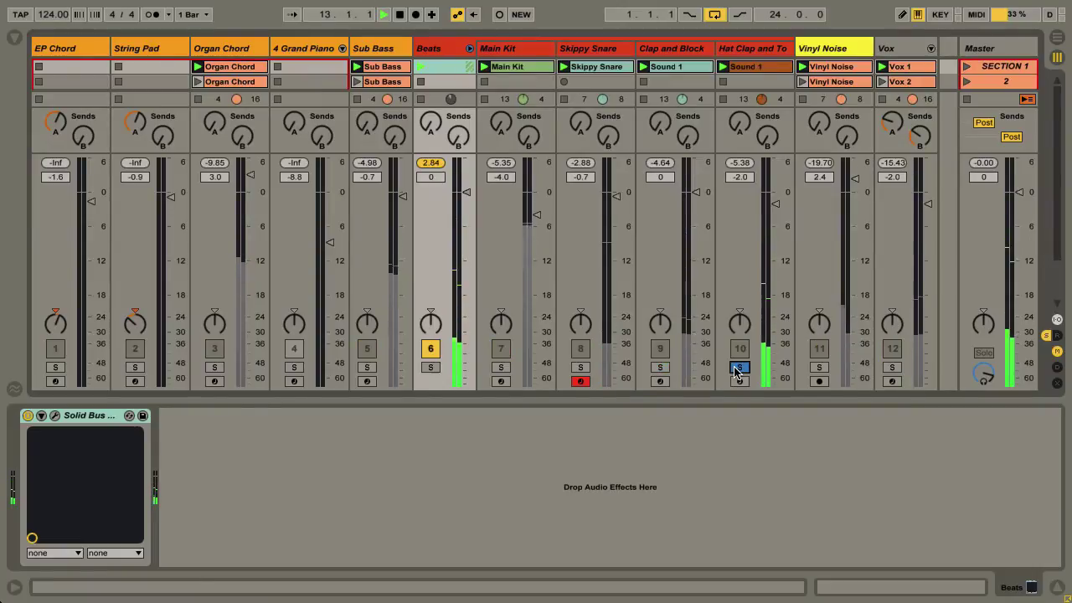
{"action": "left_click", "coordinate": [739, 369]}
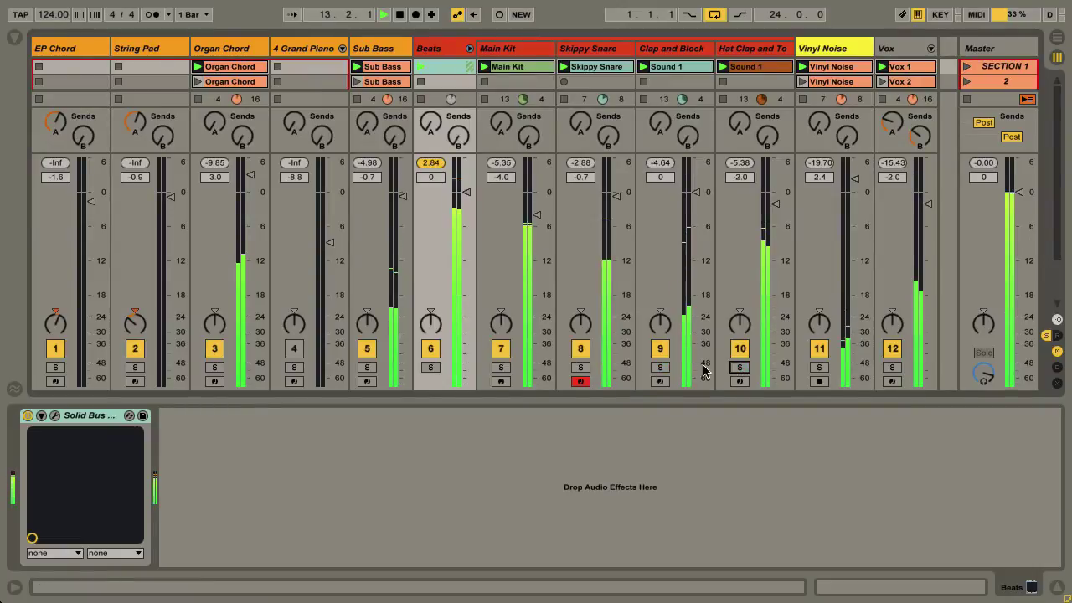
{"action": "left_click", "coordinate": [430, 368]}
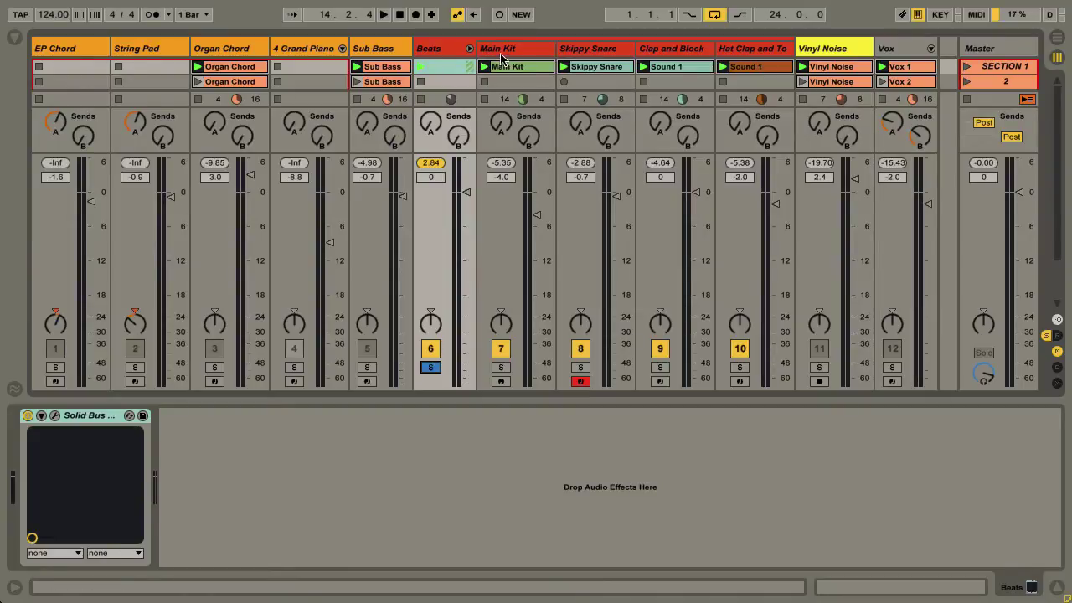
- Open the Main Kit track's Maschine editor and hide the velocity lane
{"action": "left_click", "coordinate": [504, 118]}
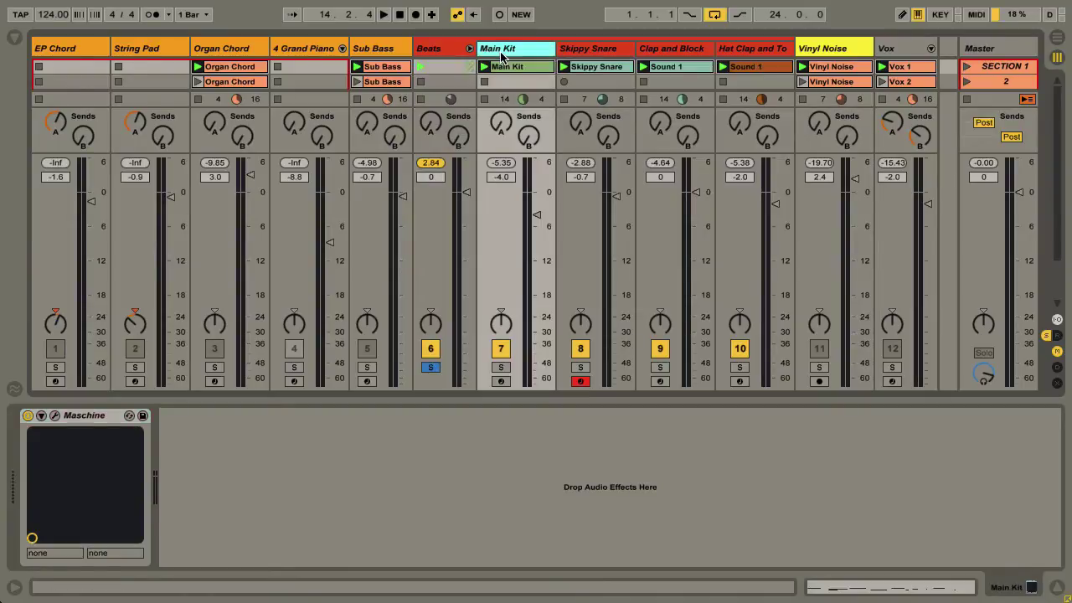
{"action": "left_click", "coordinate": [54, 417]}
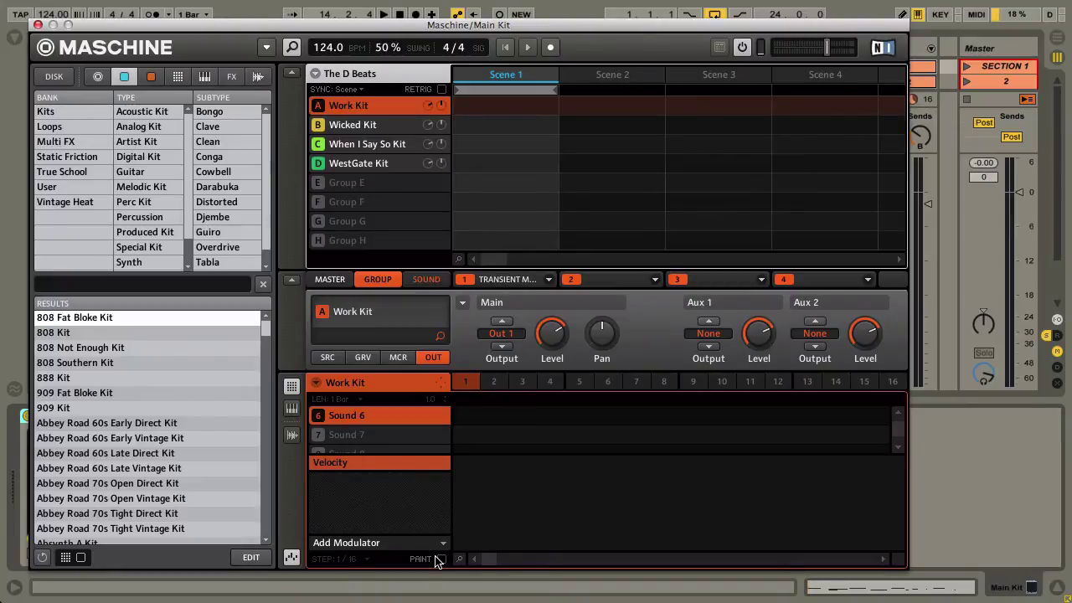
{"action": "left_click", "coordinate": [293, 559]}
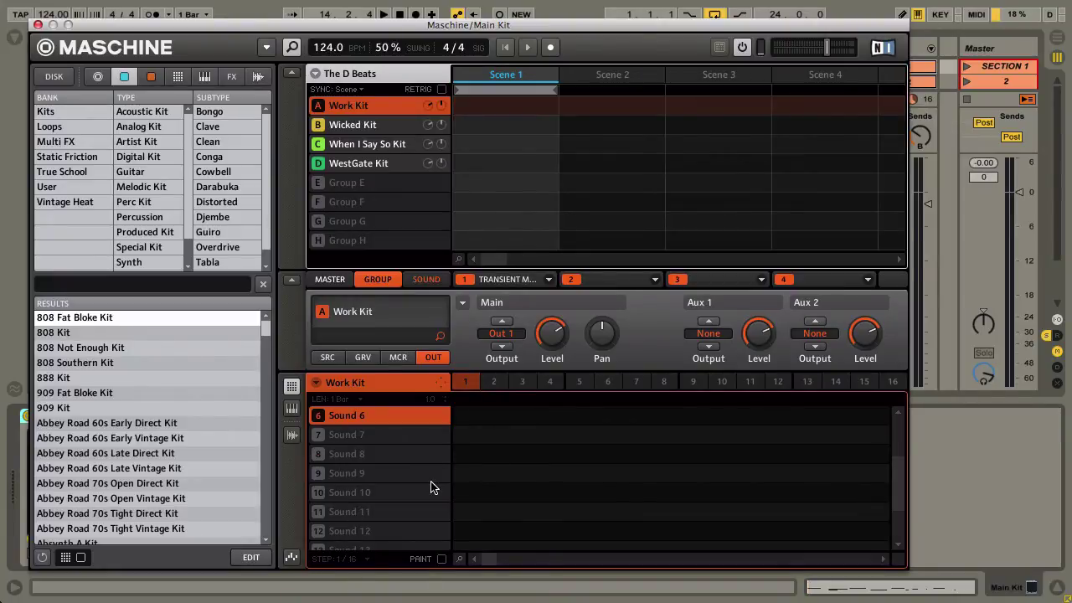
{"action": "scroll", "coordinate": [433, 489], "scroll_direction": "up", "scroll_amount": 3}
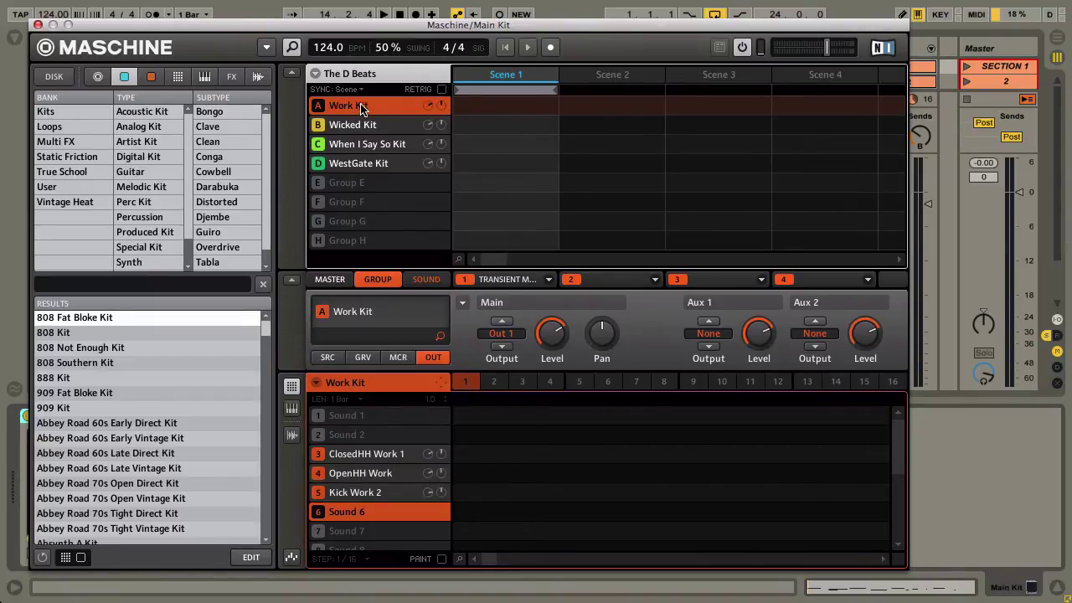
- Inspect the ClosedHH Work 1, OpenHH Work and Kick Work 2 sounds
{"action": "left_click", "coordinate": [376, 453]}
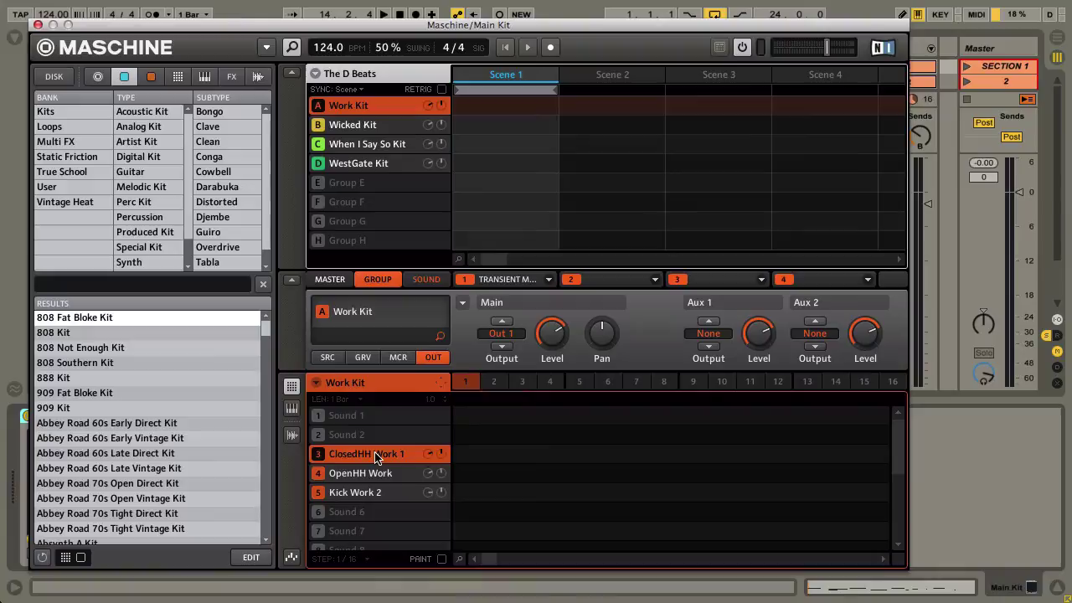
{"action": "left_click", "coordinate": [370, 479]}
{"action": "left_click", "coordinate": [372, 496]}
{"action": "scroll", "coordinate": [373, 473], "scroll_direction": "down", "scroll_amount": 4}
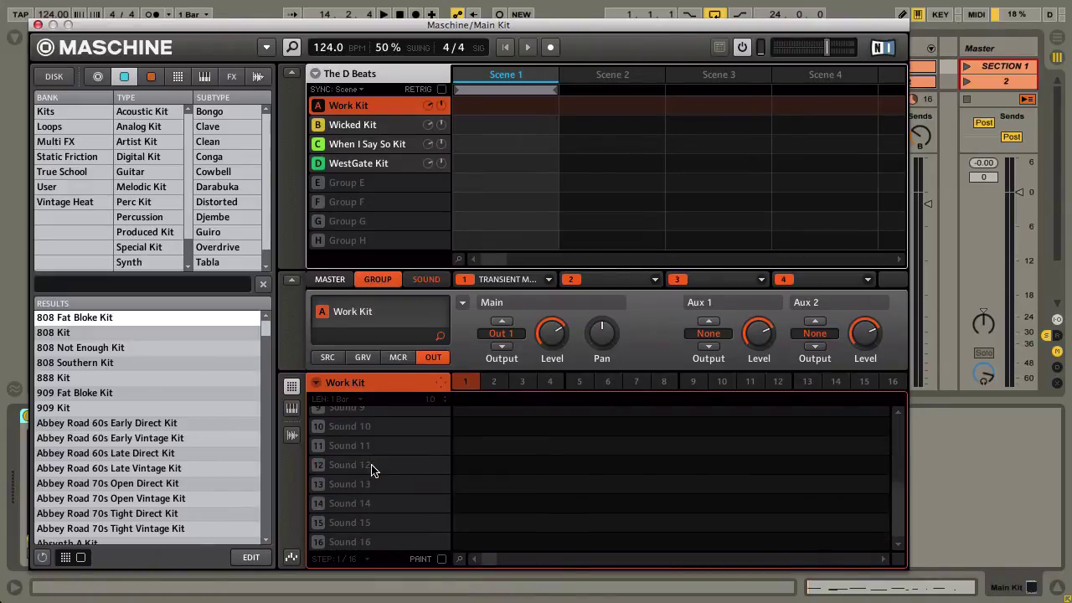
{"action": "scroll", "coordinate": [372, 471], "scroll_direction": "up", "scroll_amount": 4}
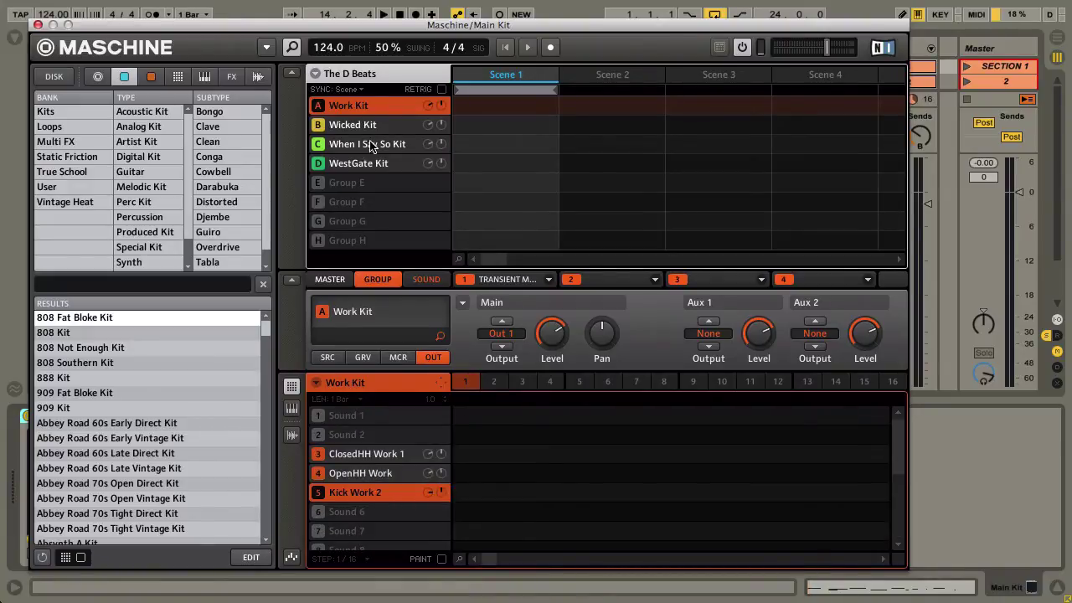
- Reset Sound 1 of the Work Kit group to an empty slot
{"action": "left_click", "coordinate": [353, 417]}
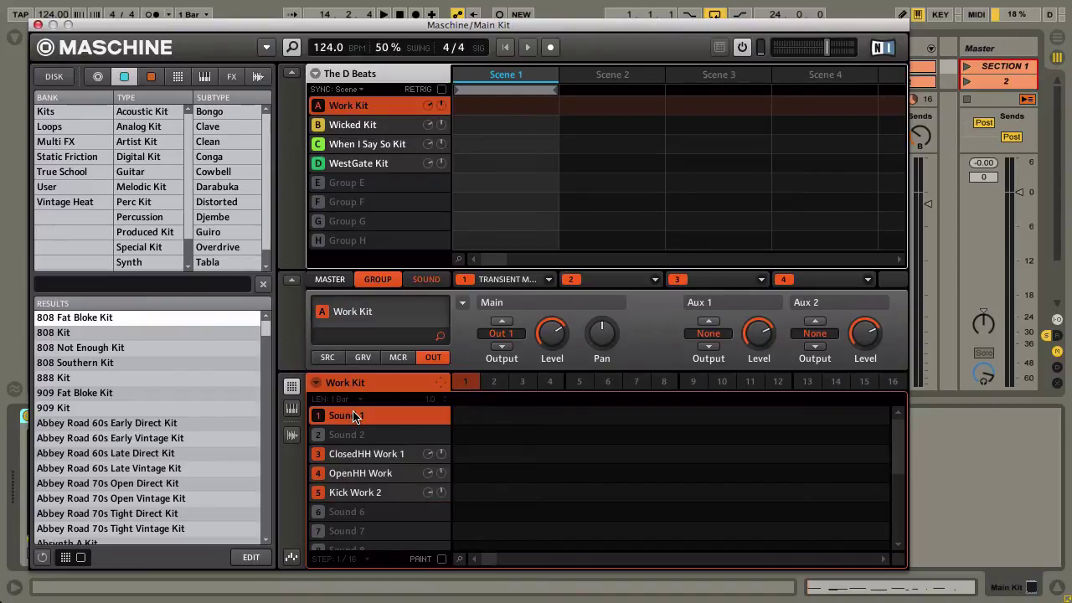
{"action": "right_click", "coordinate": [353, 417]}
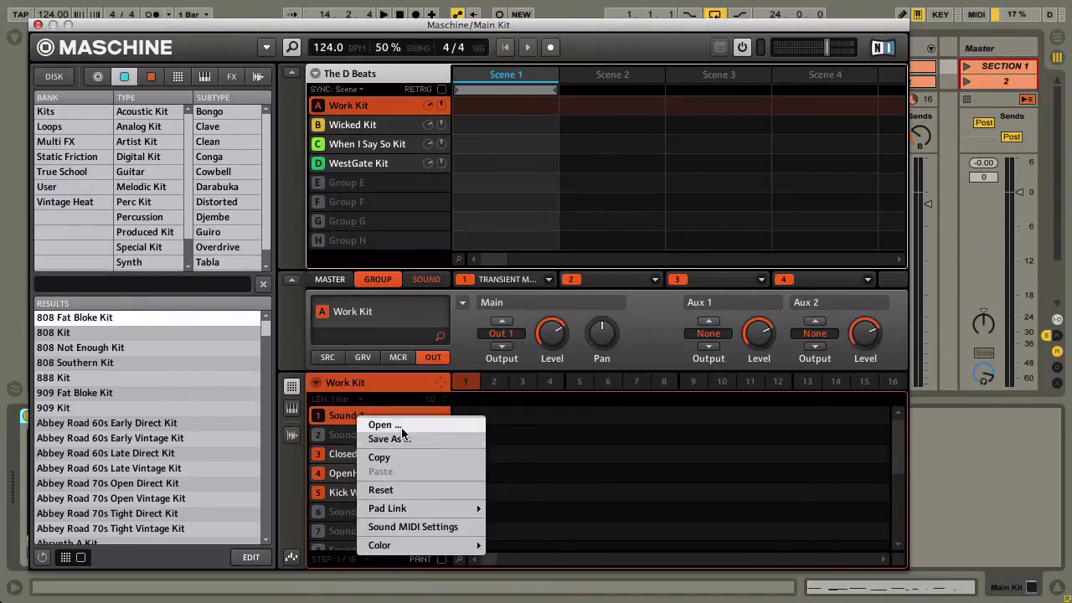
{"action": "left_click", "coordinate": [431, 490]}
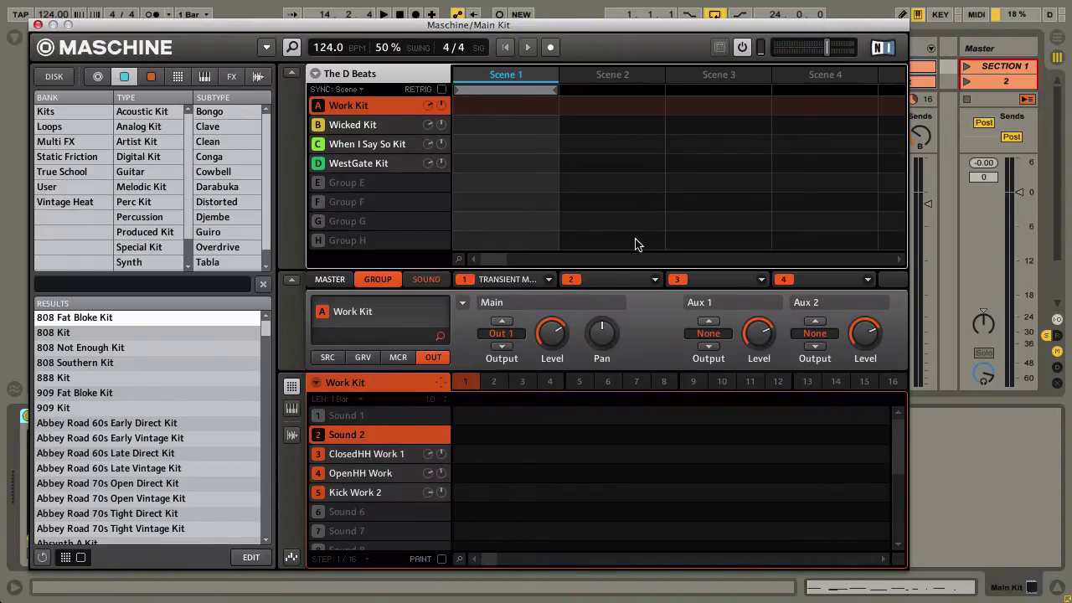
- View the Wicked Kit, When I Say So Kit and WestGate Kit groups in turn, scrolling through each
{"action": "left_click", "coordinate": [357, 126]}
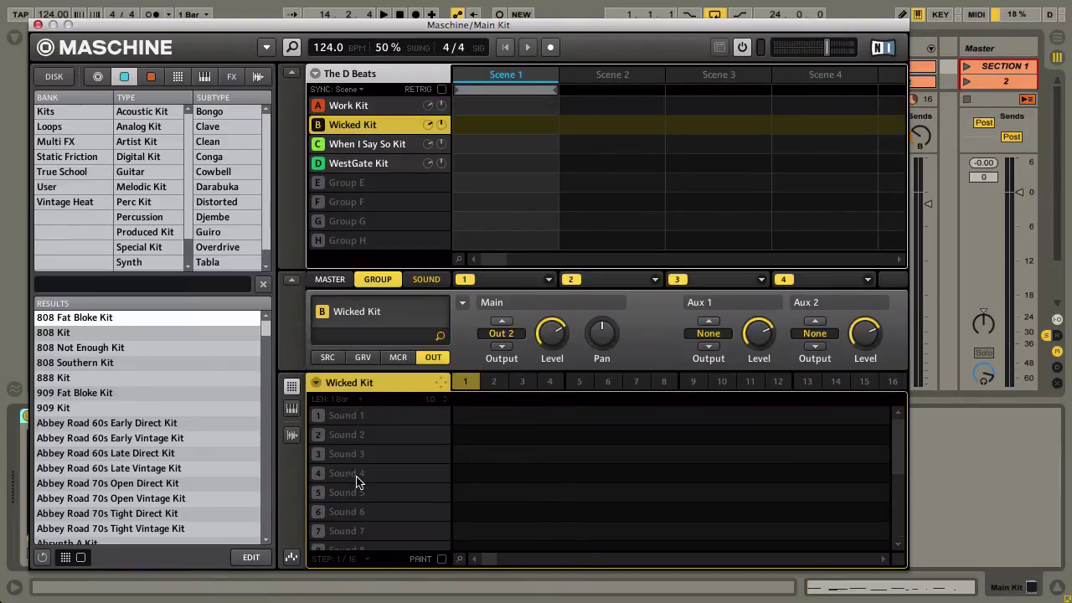
{"action": "left_click", "coordinate": [372, 146]}
{"action": "scroll", "coordinate": [371, 474], "scroll_direction": "down", "scroll_amount": 3}
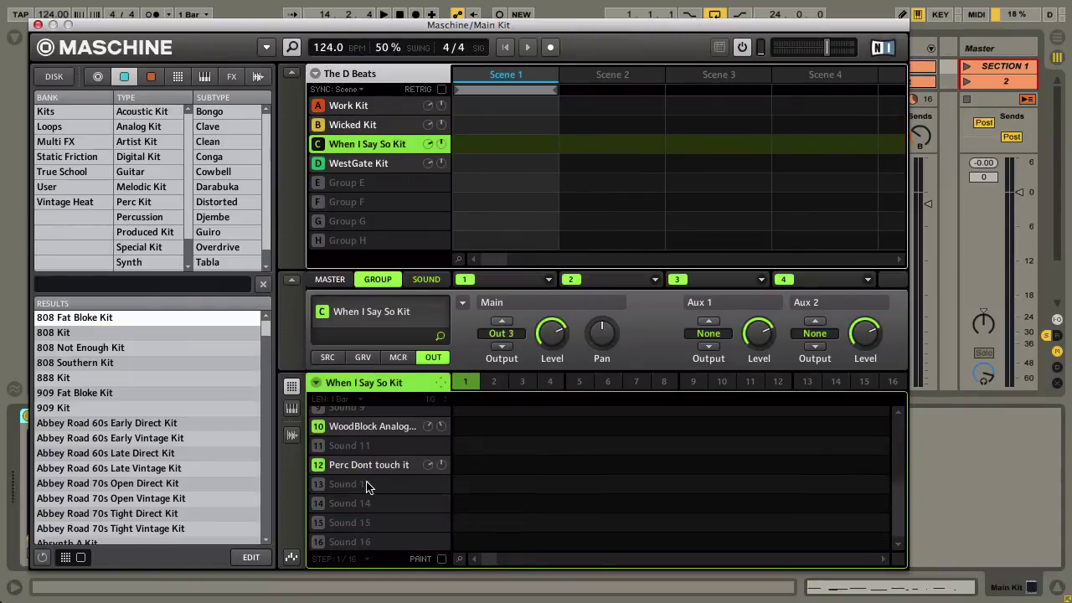
{"action": "scroll", "coordinate": [371, 485], "scroll_direction": "up", "scroll_amount": 6}
{"action": "scroll", "coordinate": [366, 487], "scroll_direction": "down", "scroll_amount": 8}
{"action": "scroll", "coordinate": [366, 488], "scroll_direction": "up", "scroll_amount": 4}
{"action": "left_click", "coordinate": [374, 165]}
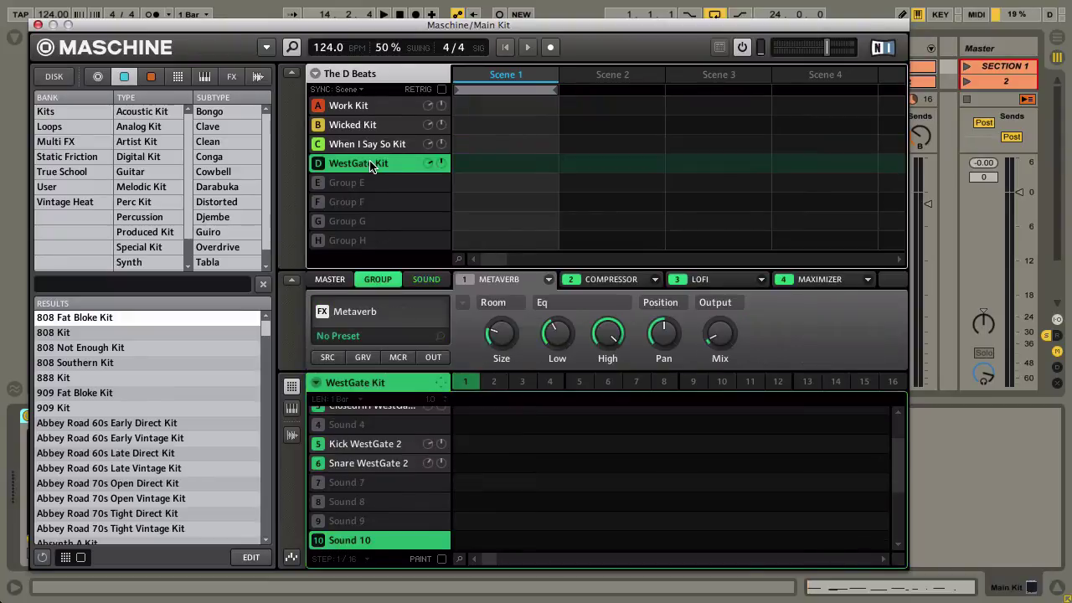
{"action": "scroll", "coordinate": [343, 488], "scroll_direction": "up", "scroll_amount": 3}
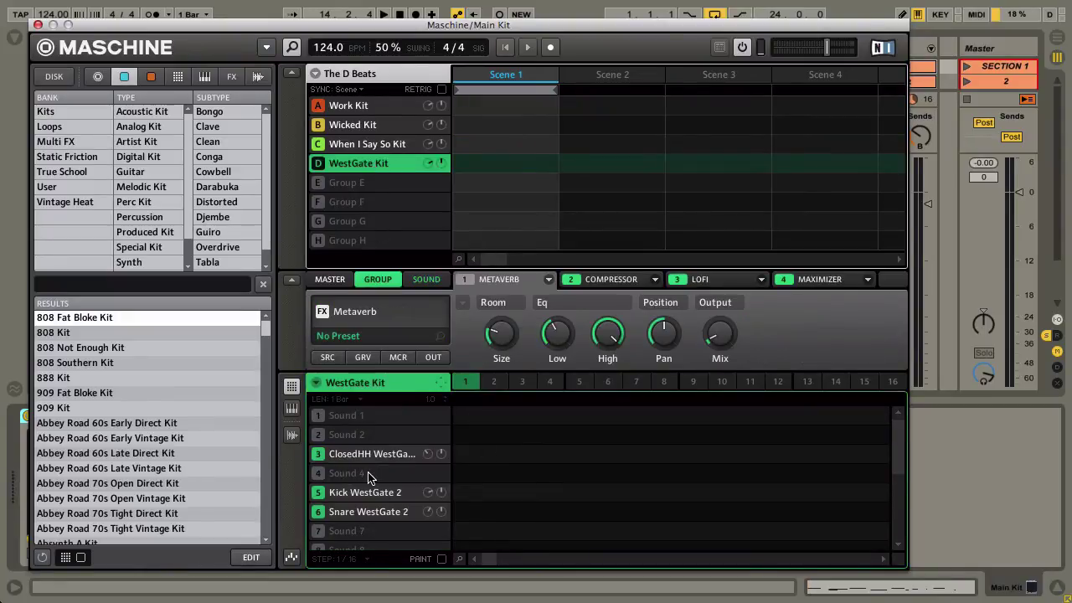
{"action": "scroll", "coordinate": [364, 512], "scroll_direction": "down", "scroll_amount": 8}
{"action": "scroll", "coordinate": [364, 515], "scroll_direction": "up", "scroll_amount": 8}
- Check the Work Kit and Wicked Kit groups, opening and cancelling Sound MIDI Batch Setup
{"action": "left_click", "coordinate": [383, 105]}
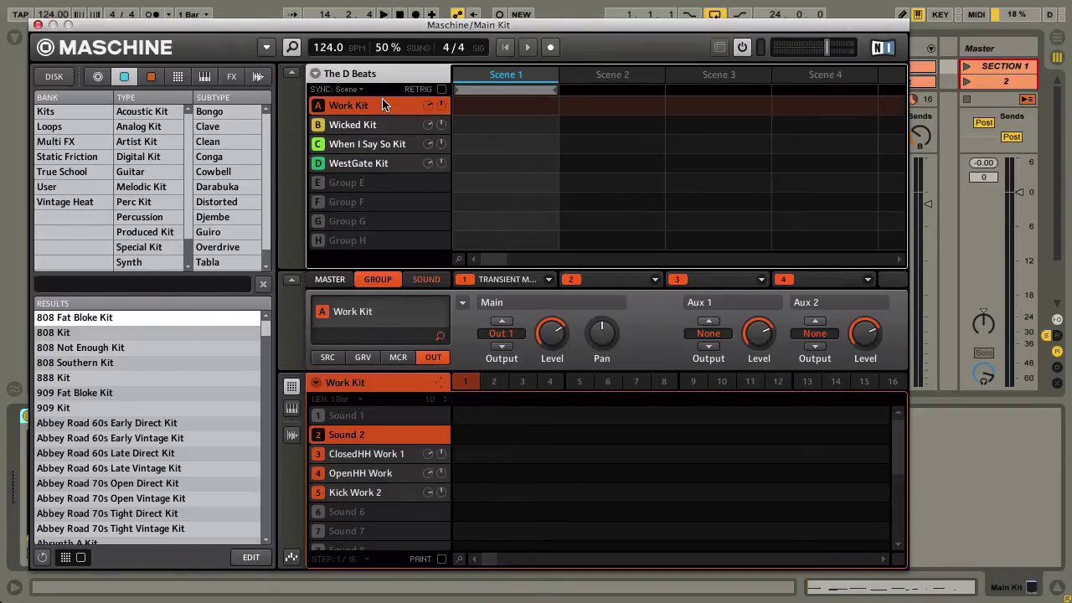
{"action": "left_click", "coordinate": [373, 125]}
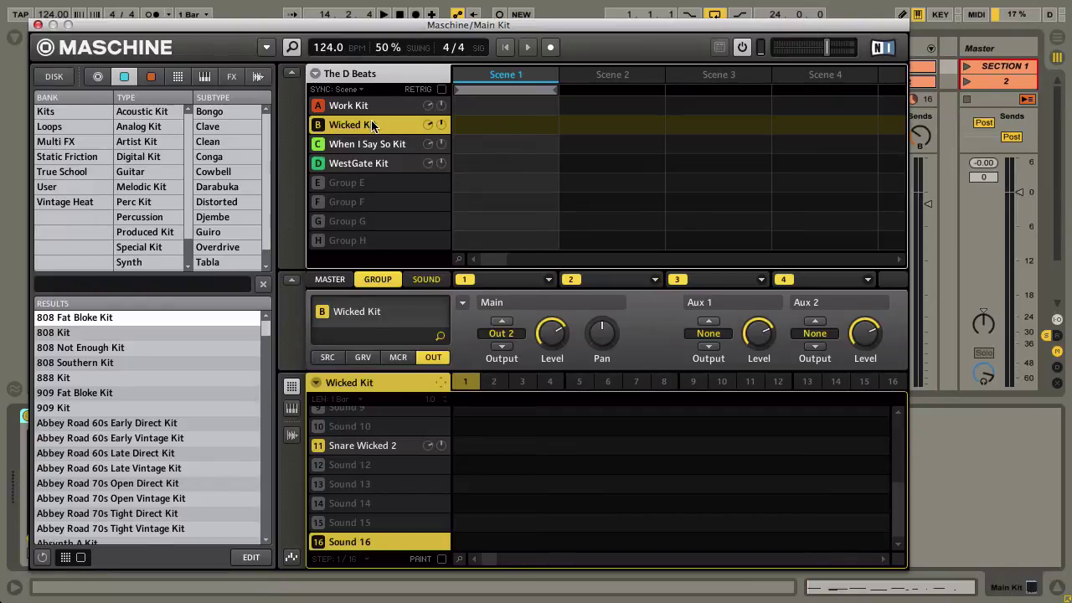
{"action": "left_click", "coordinate": [367, 107]}
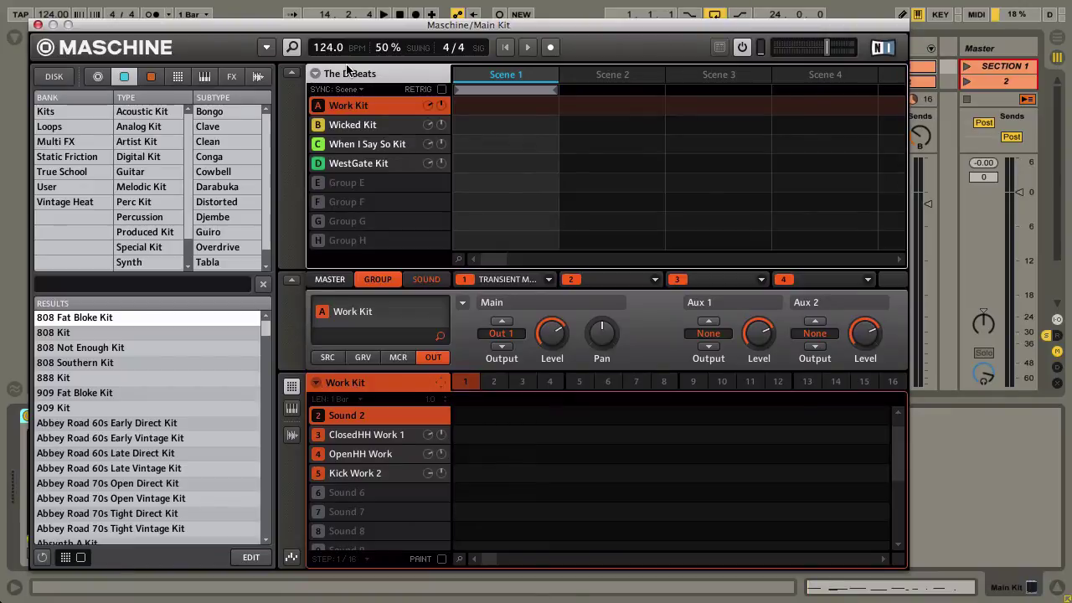
{"action": "left_click", "coordinate": [316, 384]}
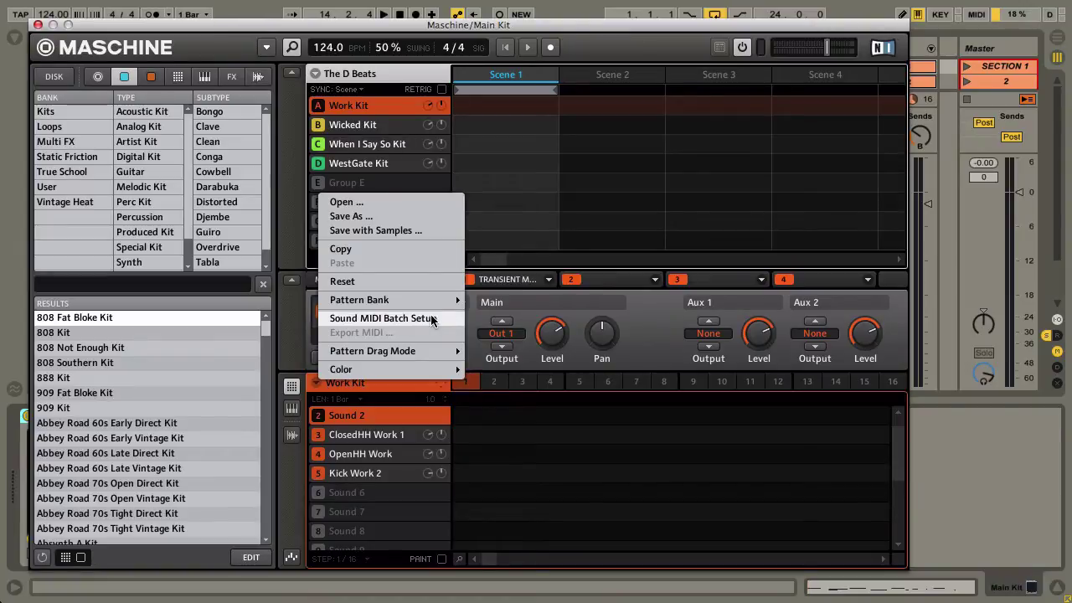
{"action": "left_click", "coordinate": [431, 320]}
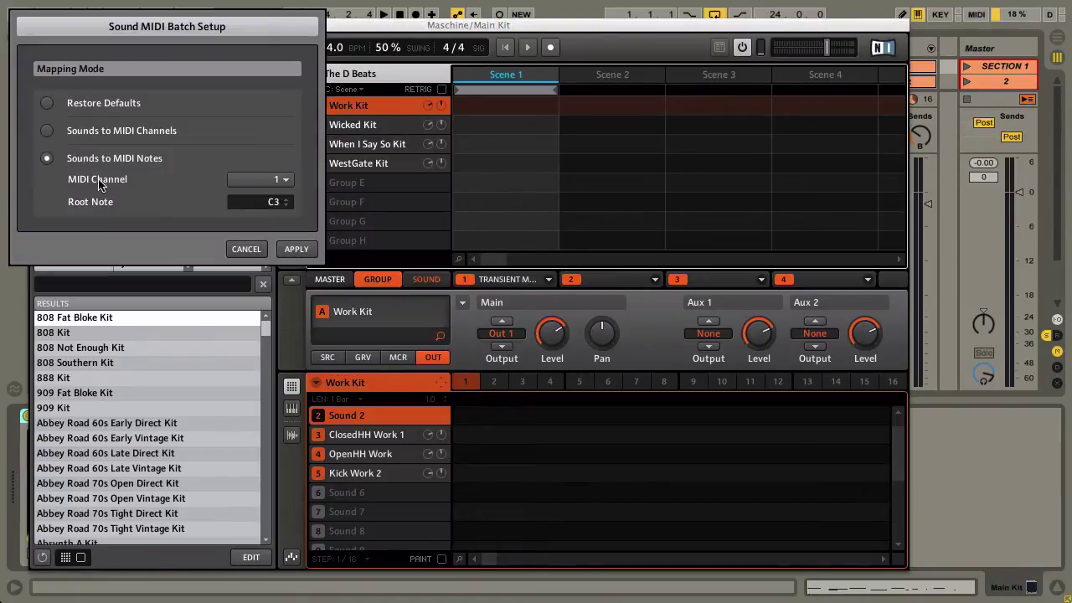
{"action": "left_click", "coordinate": [251, 246]}
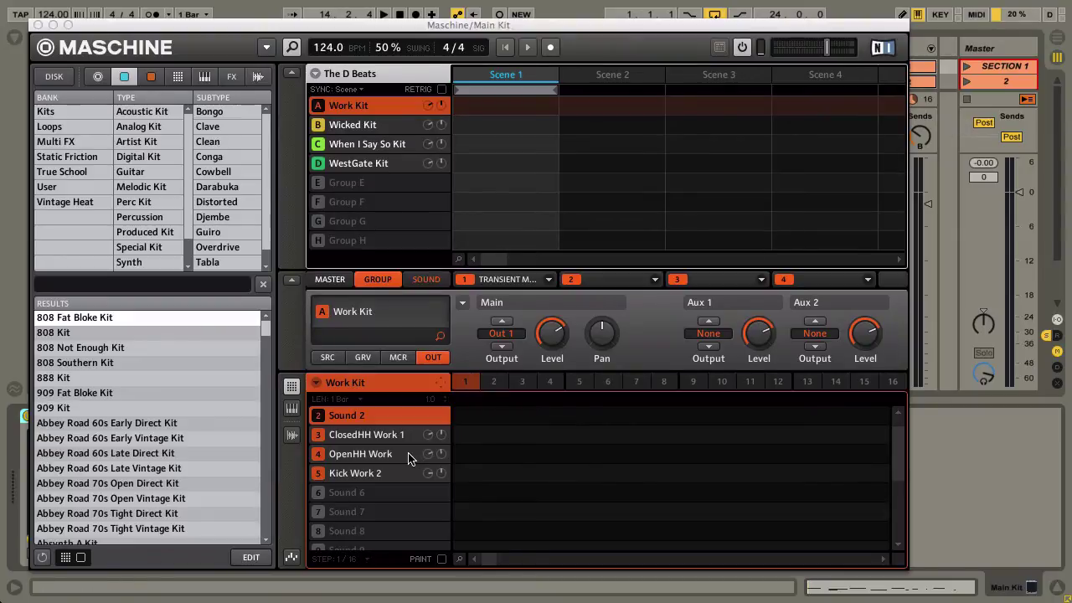
- Check the Wicked Kit, When I Say So Kit and WestGate Kit outputs, then close Maschine
{"action": "left_click", "coordinate": [360, 125]}
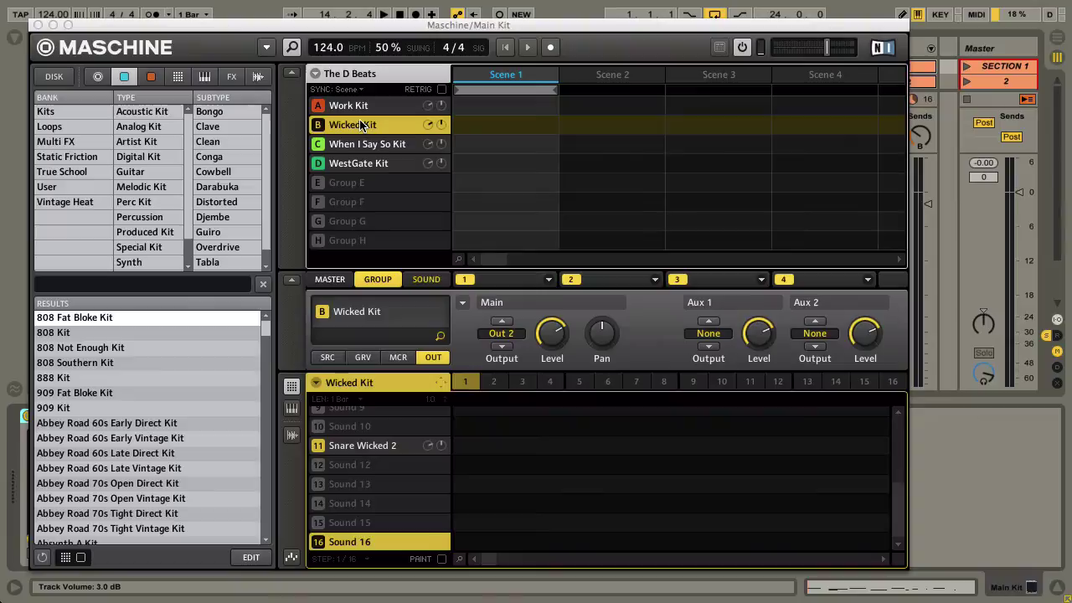
{"action": "left_click", "coordinate": [352, 145]}
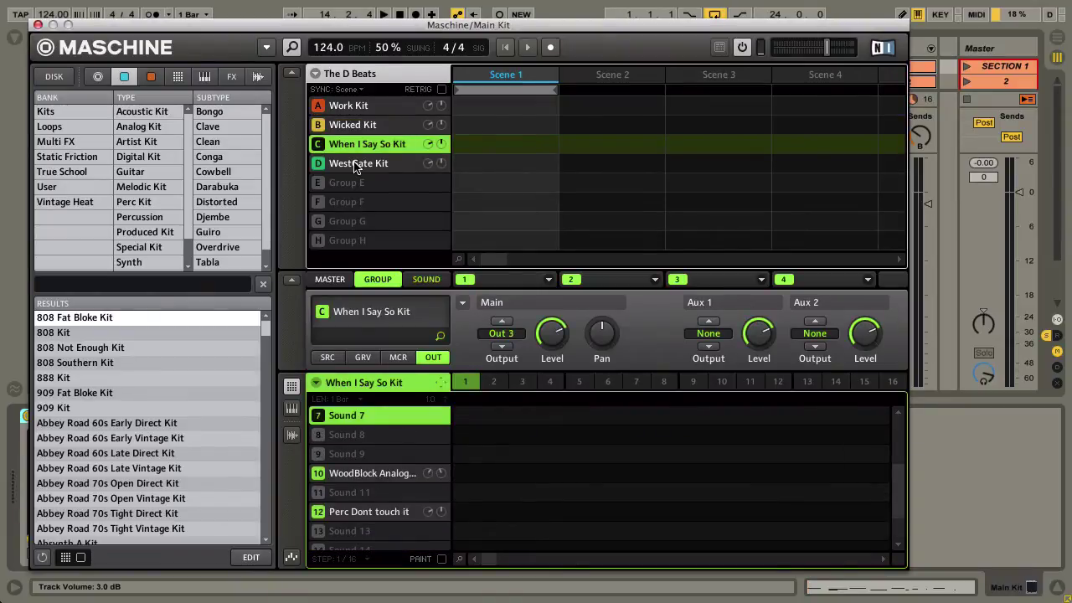
{"action": "left_click", "coordinate": [355, 163]}
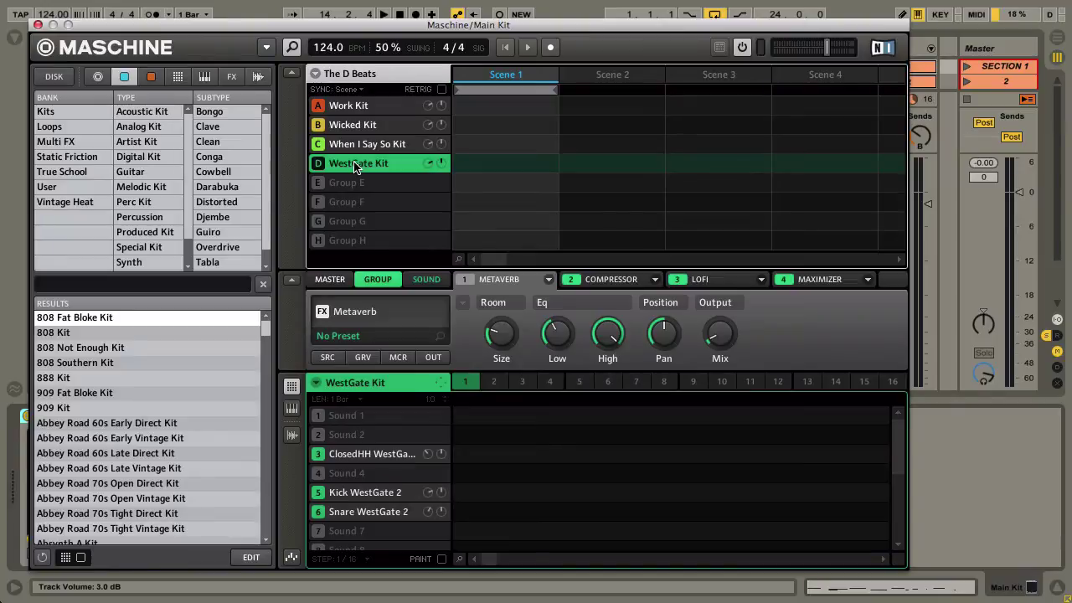
{"action": "left_click", "coordinate": [38, 24]}
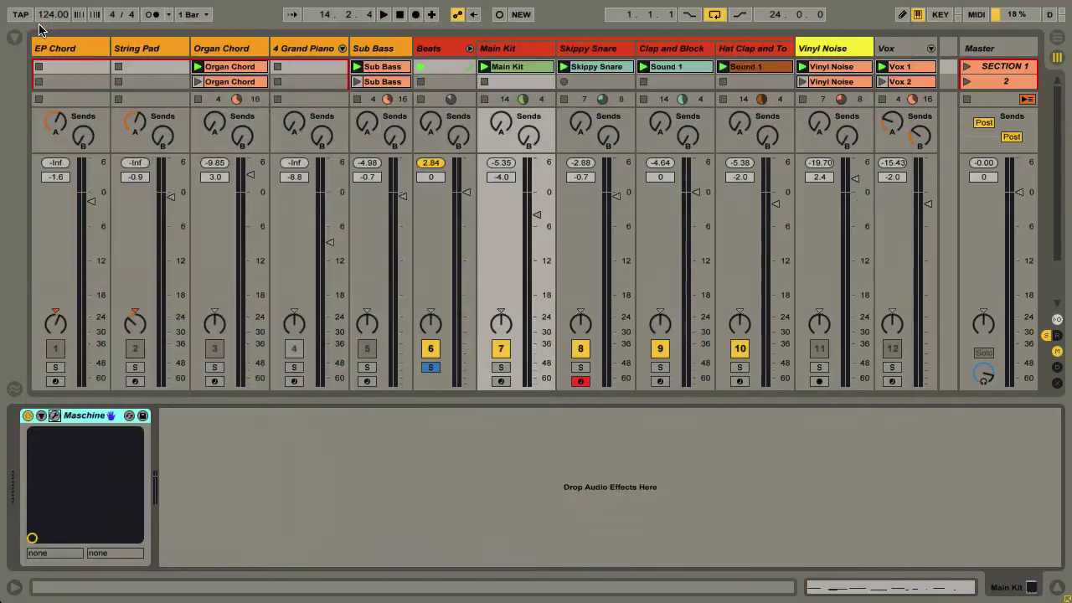
{"action": "left_click", "coordinate": [518, 50]}
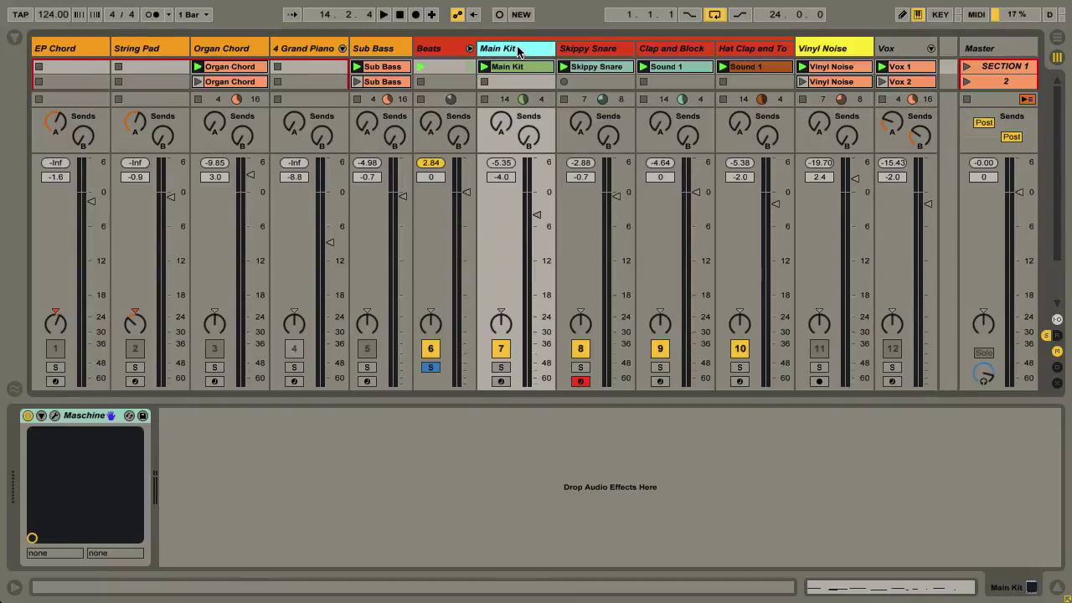
{"action": "left_click", "coordinate": [603, 55]}
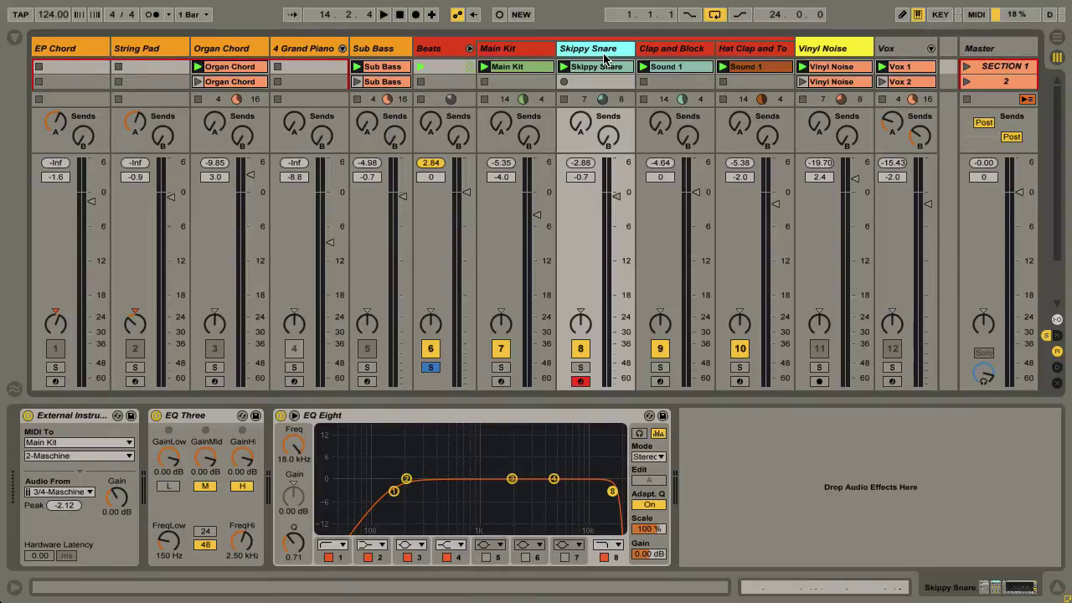
{"action": "left_click", "coordinate": [536, 51]}
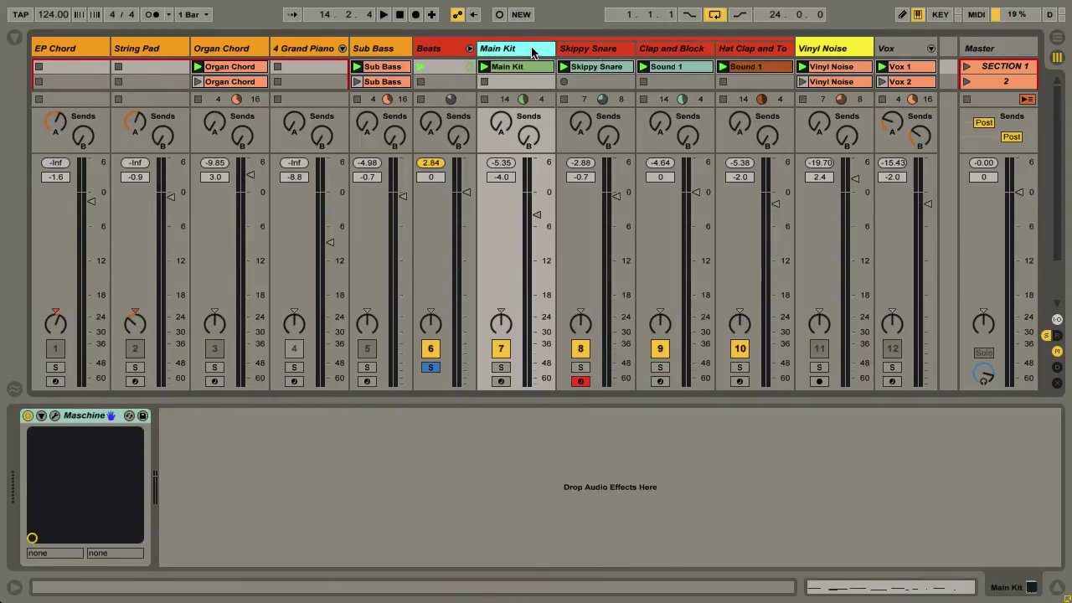
{"action": "left_click", "coordinate": [595, 51]}
{"action": "left_click", "coordinate": [661, 52]}
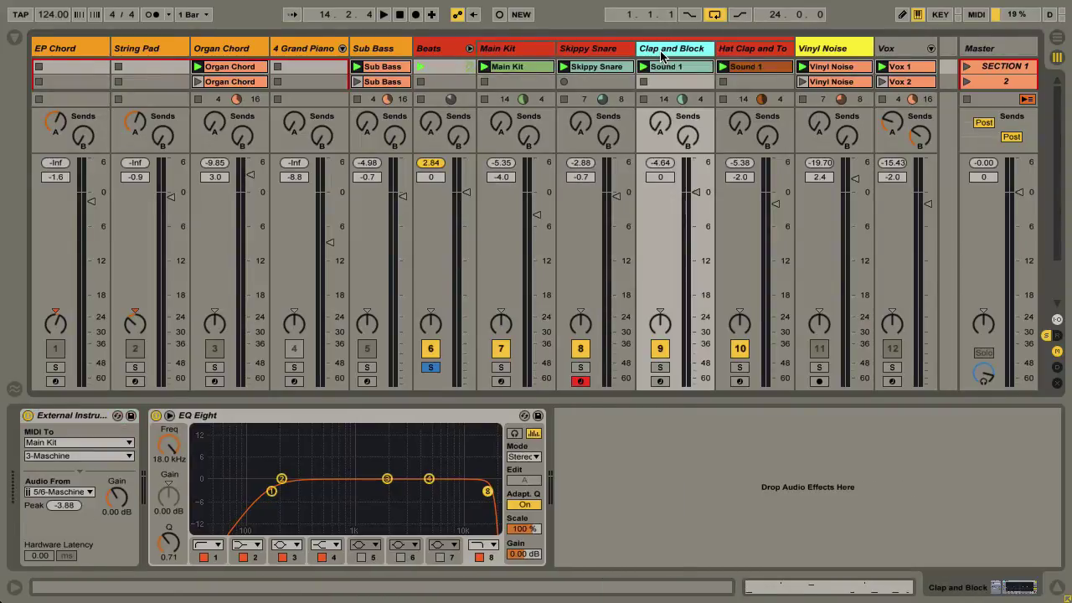
{"action": "left_click", "coordinate": [592, 51]}
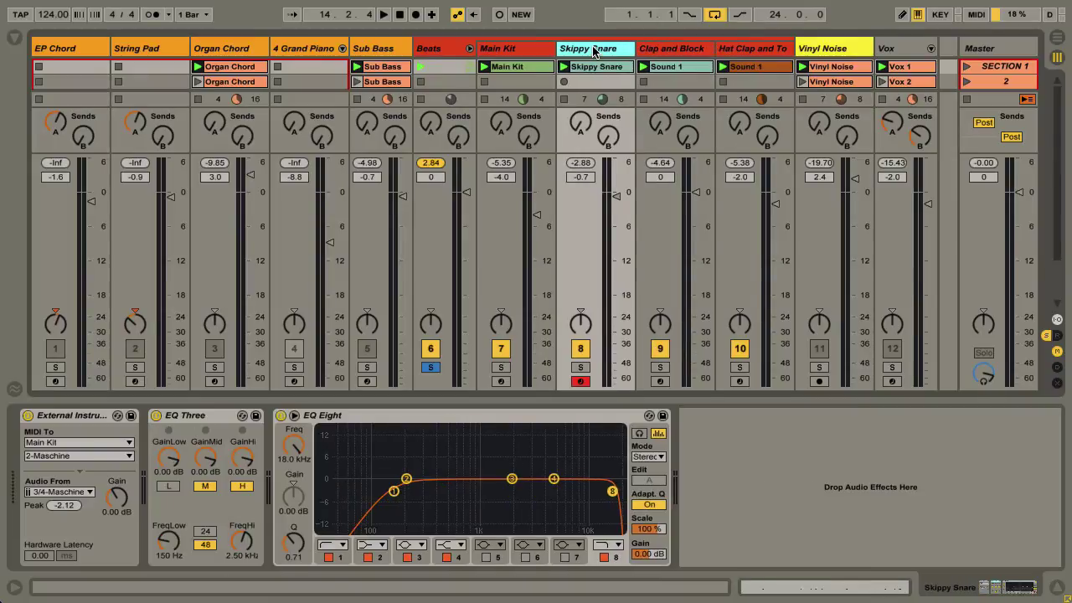
{"action": "left_click", "coordinate": [674, 52]}
{"action": "left_click", "coordinate": [725, 52]}
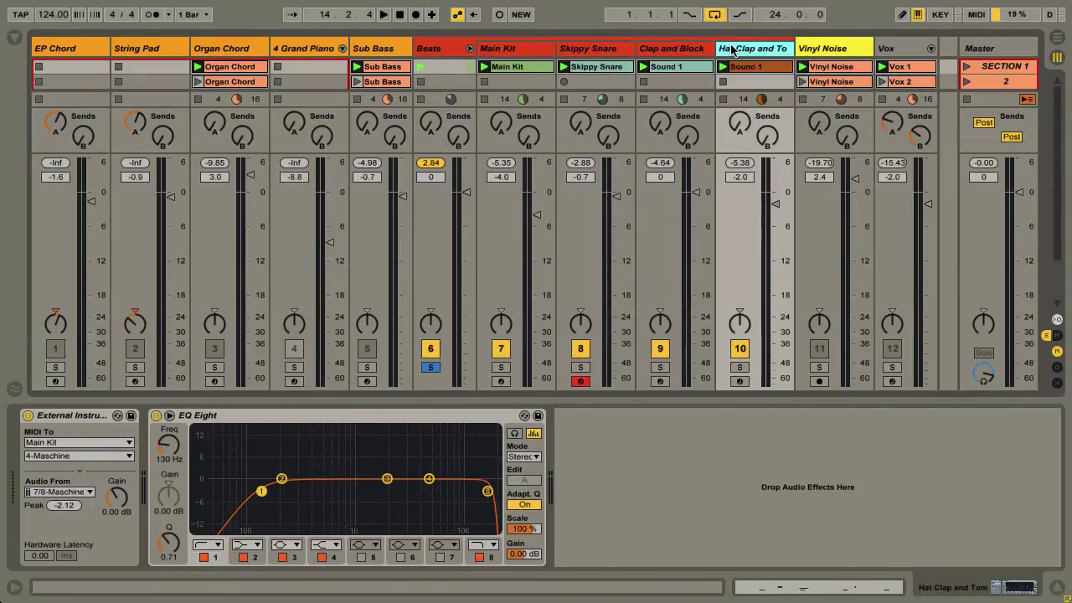
{"action": "left_click", "coordinate": [599, 52]}
{"action": "left_click", "coordinate": [526, 50]}
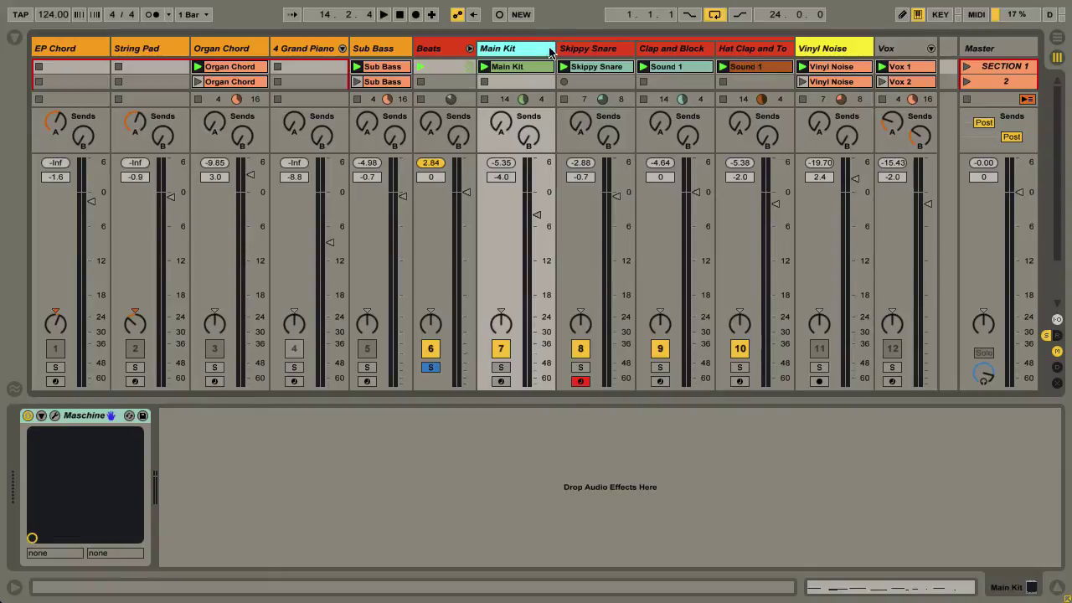
{"action": "left_click", "coordinate": [598, 52]}
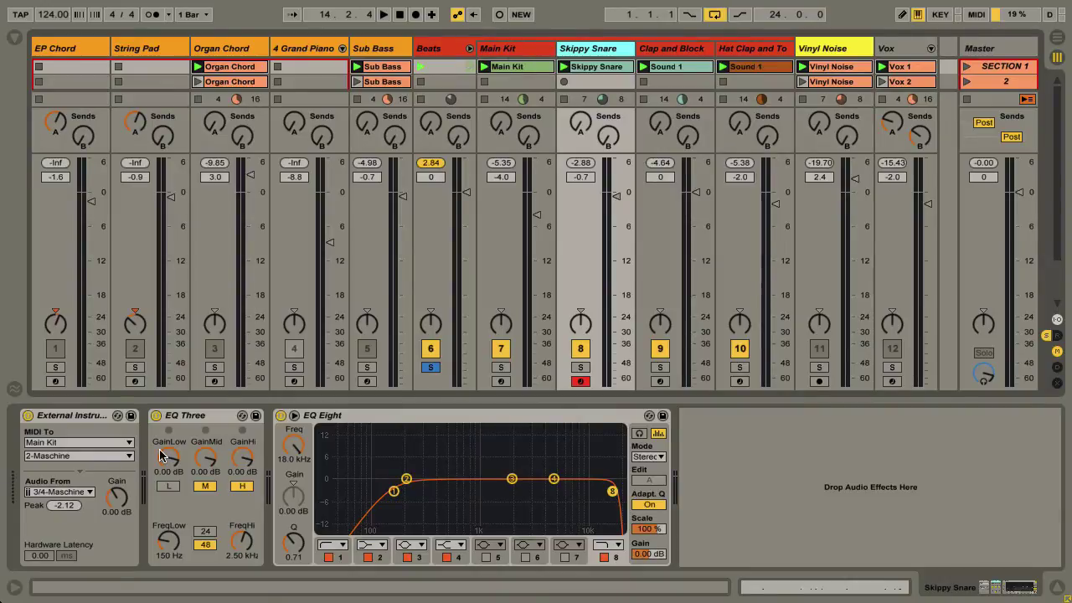
{"action": "left_click", "coordinate": [50, 456]}
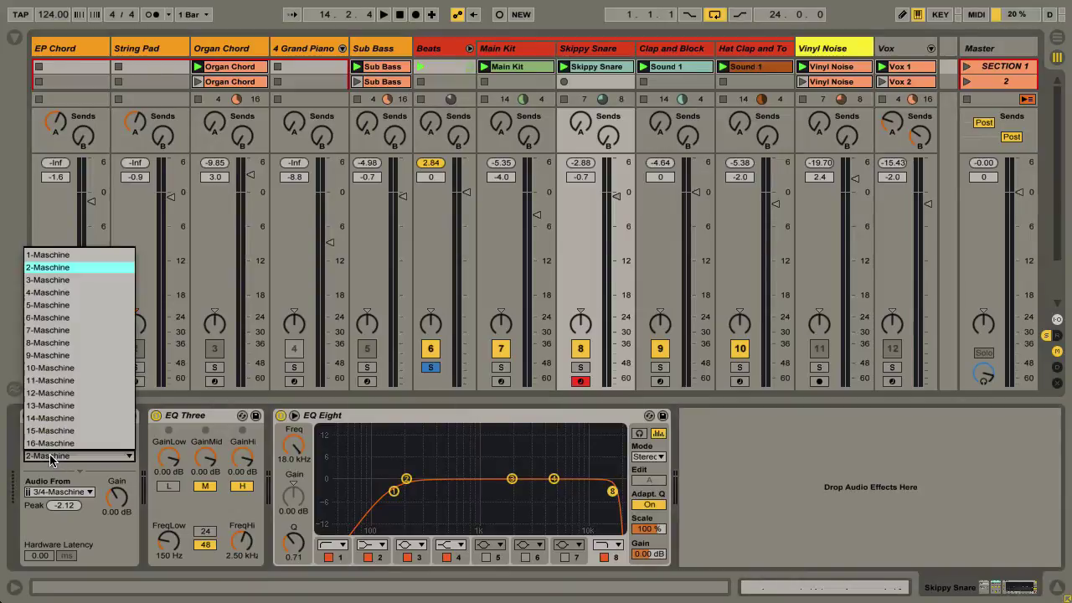
{"action": "left_click", "coordinate": [109, 269]}
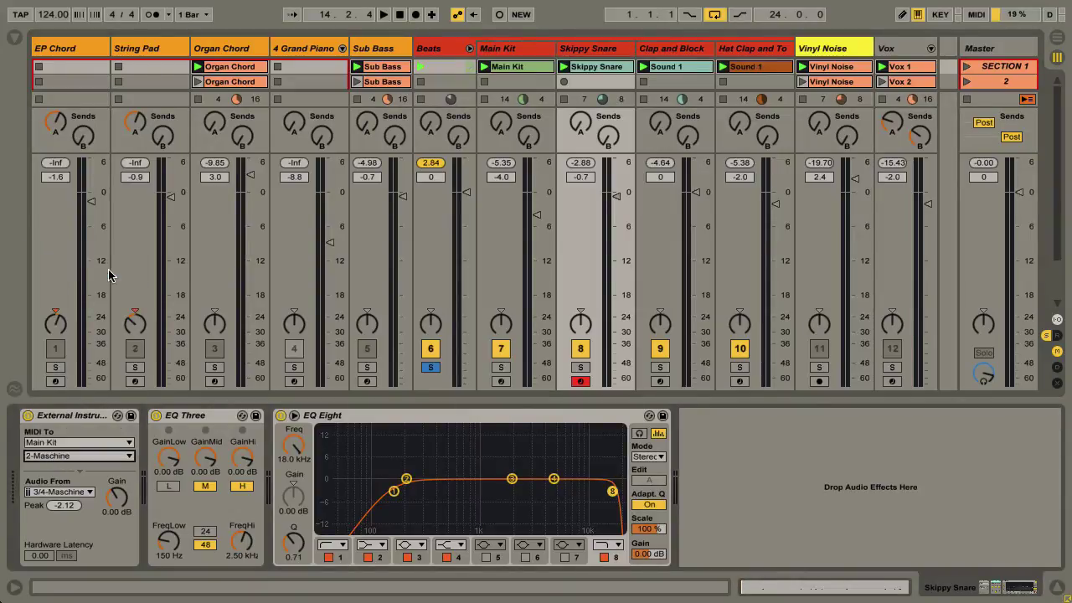
{"action": "left_click", "coordinate": [525, 50]}
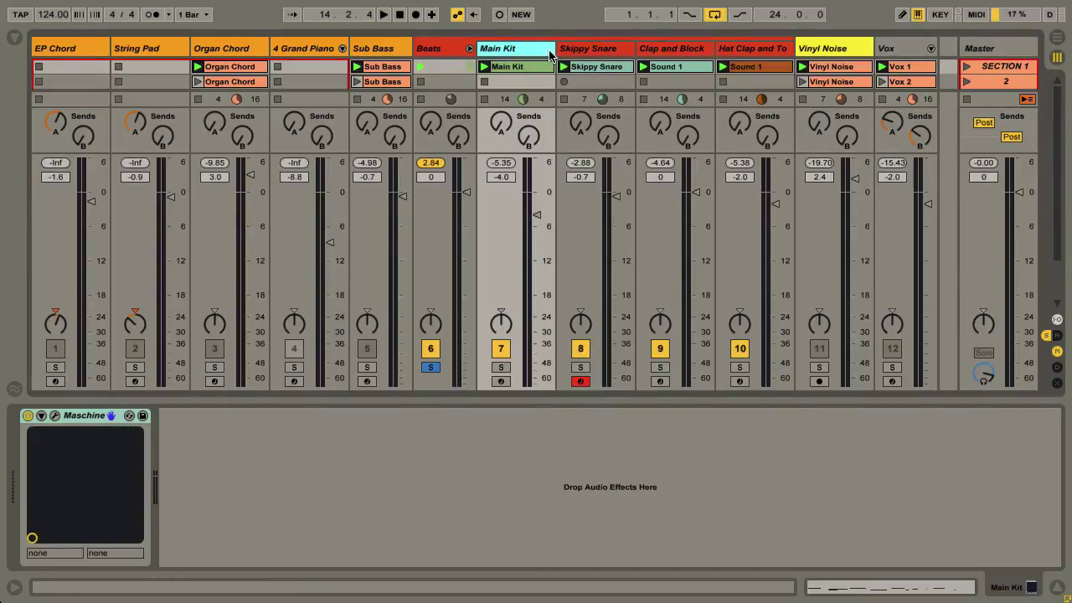
- Rename the Main Kit track to 'Main Kit Grp B'
{"action": "key", "text": "super+r"}
{"action": "key", "text": "Right"}
{"action": "type", "text": "B"}
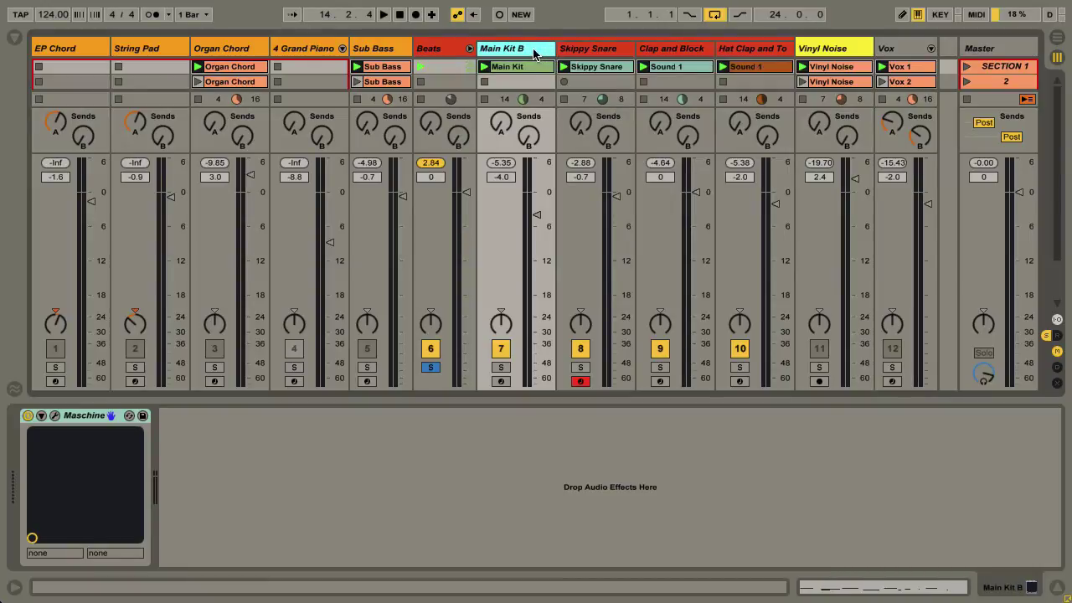
{"action": "key", "text": "Left"}
{"action": "type", "text": "Grp"}
{"action": "key", "text": "Return"}
- Rename the Skippy Snare track to 'Skippy Snare Grp B'
{"action": "left_click", "coordinate": [610, 50]}
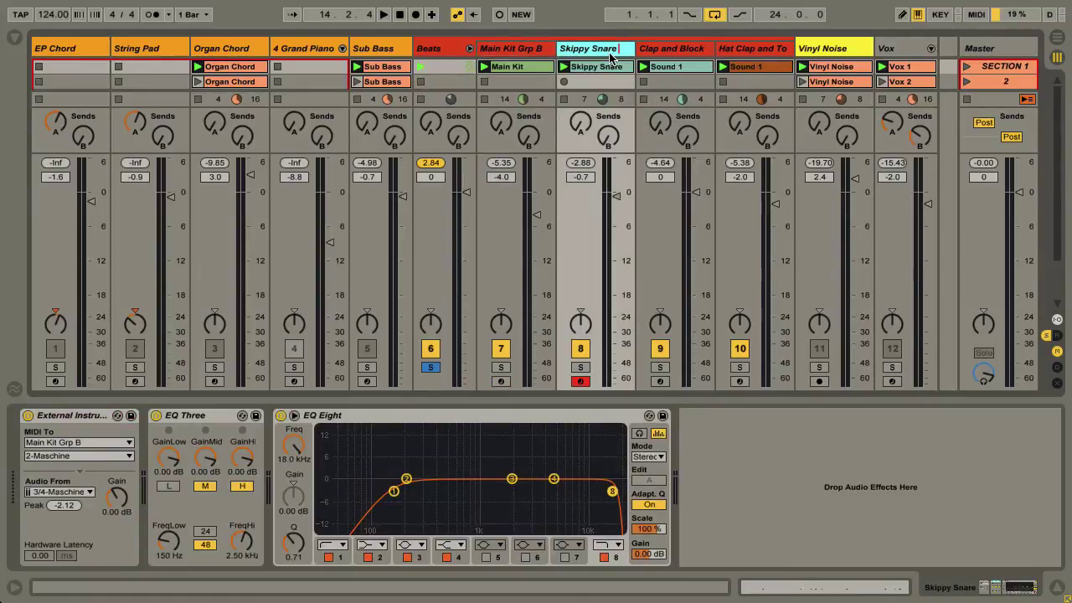
{"action": "type", "text": "Gr"}
{"action": "key", "text": "BackSpace"}
{"action": "key", "text": "BackSpace"}
{"action": "key", "text": "BackSpace"}
{"action": "type", "text": "Grp B"}
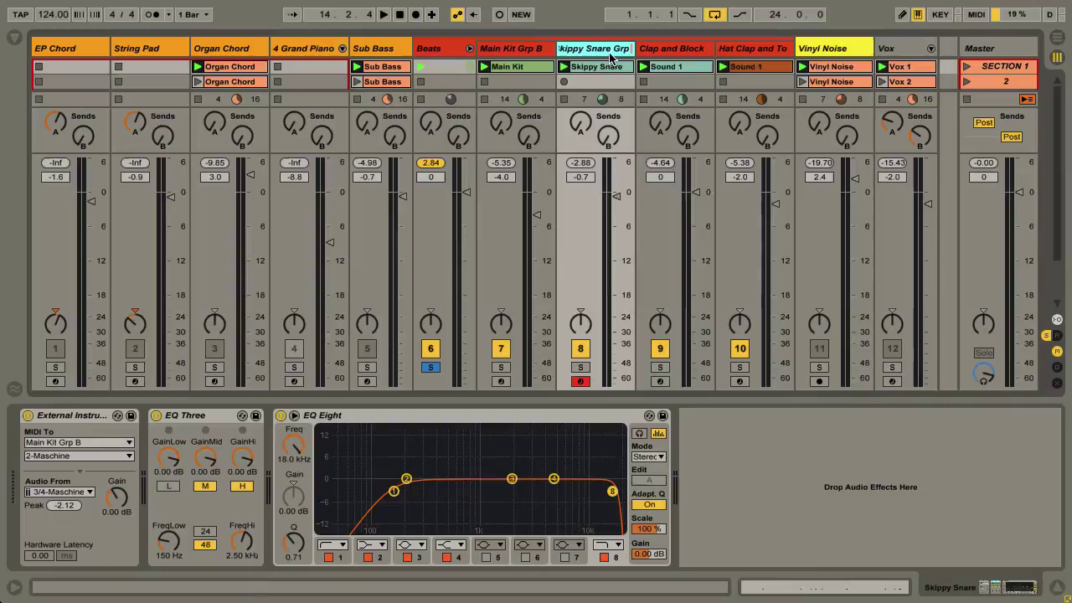
{"action": "key", "text": "Return"}
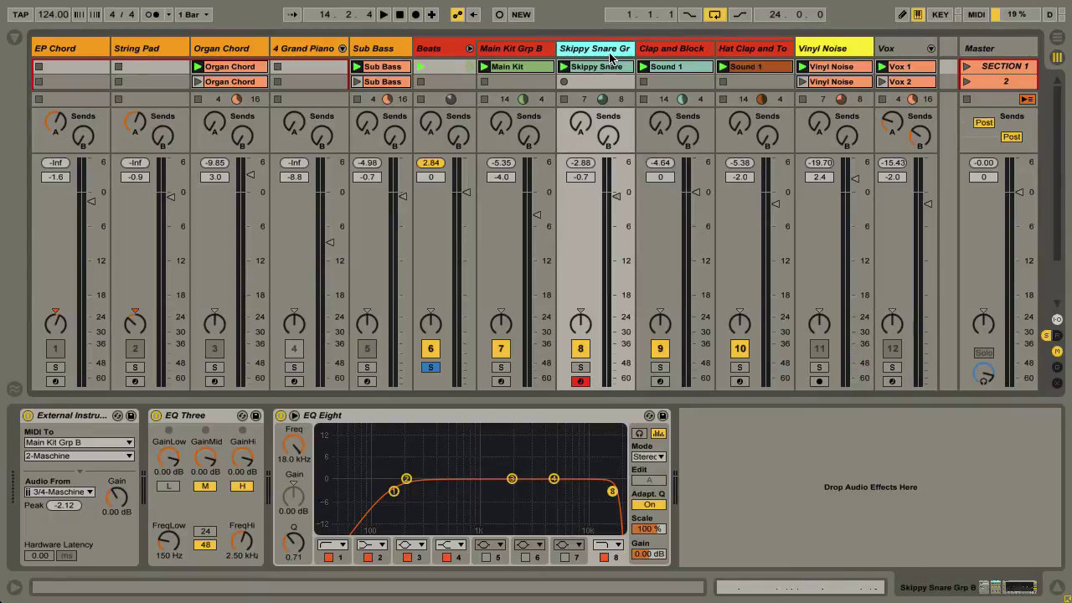
- Correct the Main Kit track's name to 'Main Kit Grp A'
{"action": "left_click", "coordinate": [540, 50]}
{"action": "key", "text": "BackSpace"}
{"action": "type", "text": "A"}
{"action": "key", "text": "Return"}
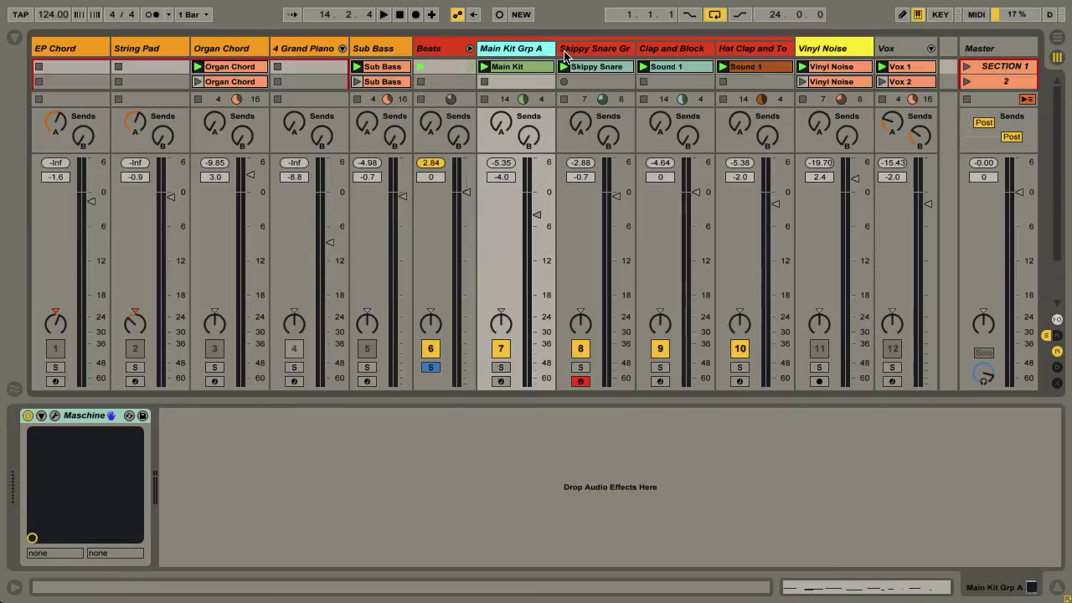
- Widen the Skippy Snare Grp B and Clap and Block track columns
{"action": "left_click", "coordinate": [632, 48]}
{"action": "left_click_drag", "start_coordinate": [632, 48], "coordinate": [649, 48]}
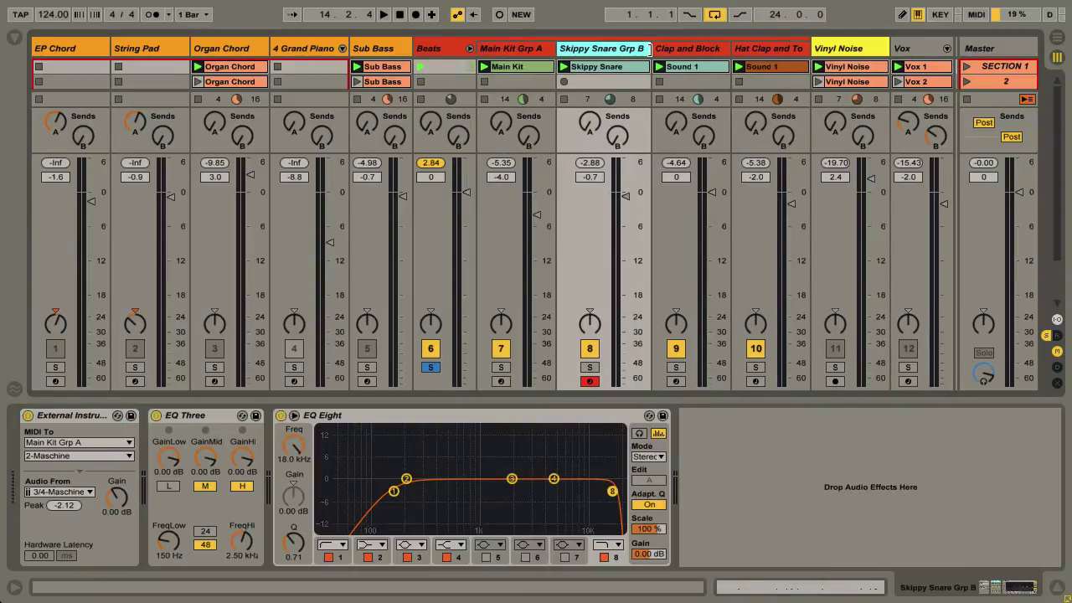
{"action": "left_click", "coordinate": [713, 50]}
{"action": "left_click_drag", "start_coordinate": [730, 48], "coordinate": [746, 51]}
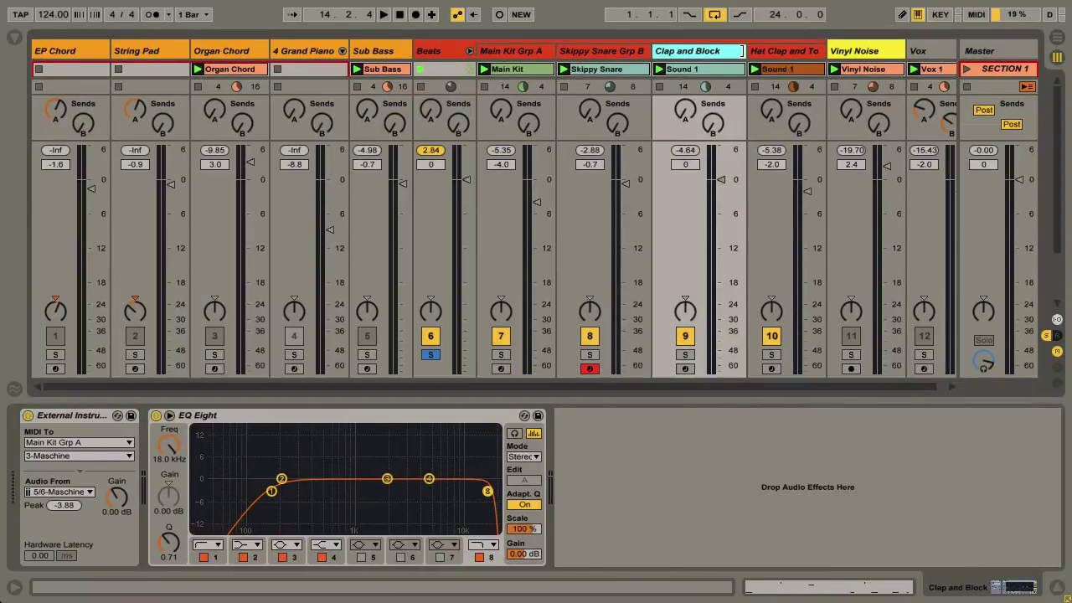
- Rename tracks 9 and 10 to 'Clap and Block Grp C' and 'Hat Clap and Tom Grp D'
{"action": "key", "text": "ctrl+r"}
{"action": "key", "text": "End"}
{"action": "type", "text": "Grp"}
{"action": "key", "text": "Return"}
{"action": "left_click", "coordinate": [784, 52]}
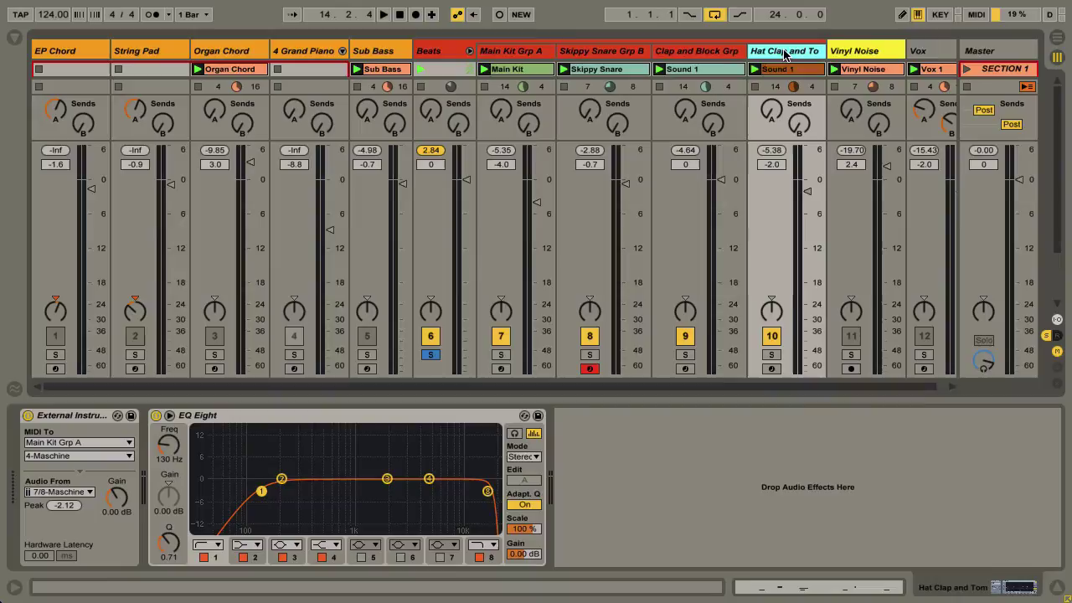
{"action": "key", "text": "ctrl+r"}
{"action": "key", "text": "End"}
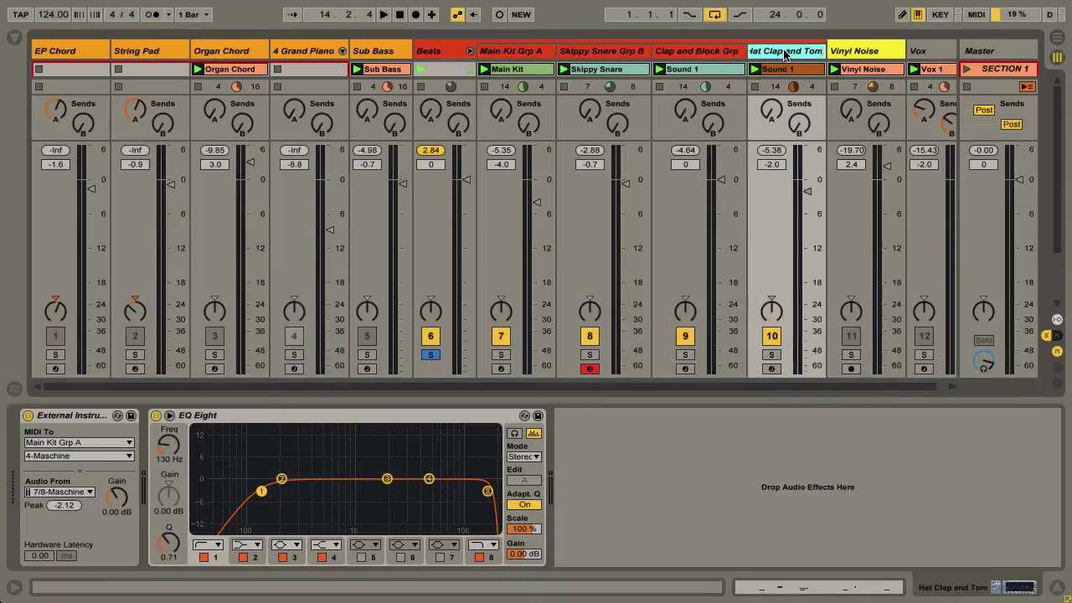
{"action": "type", "text": "Grp D"}
{"action": "key", "text": "Return"}
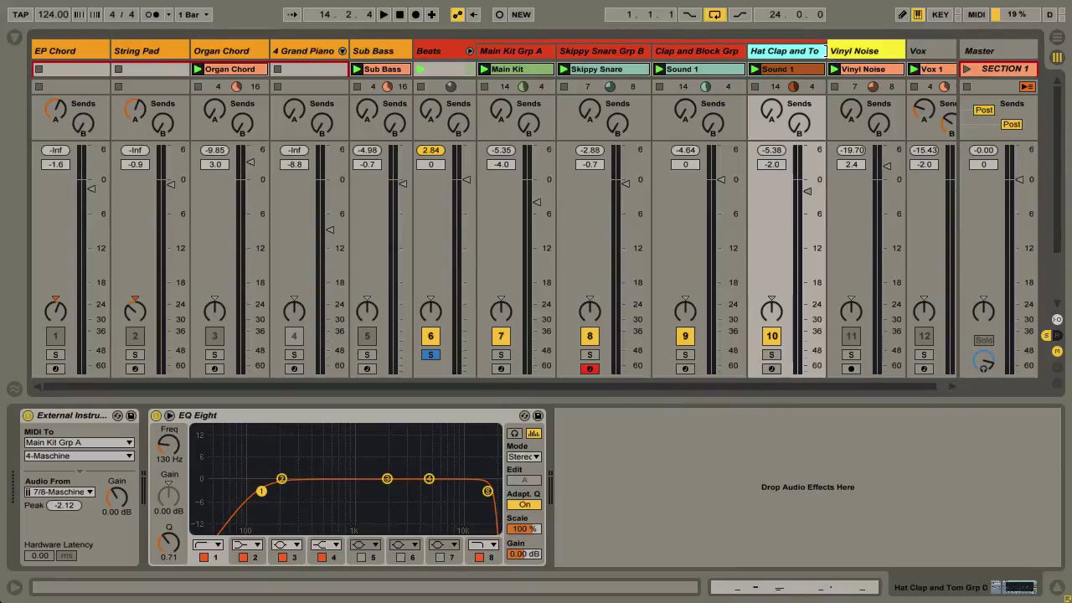
- Widen the Hat Clap and Tom and Clap and Block columns to show the full names
{"action": "left_click_drag", "start_coordinate": [829, 53], "coordinate": [837, 53]}
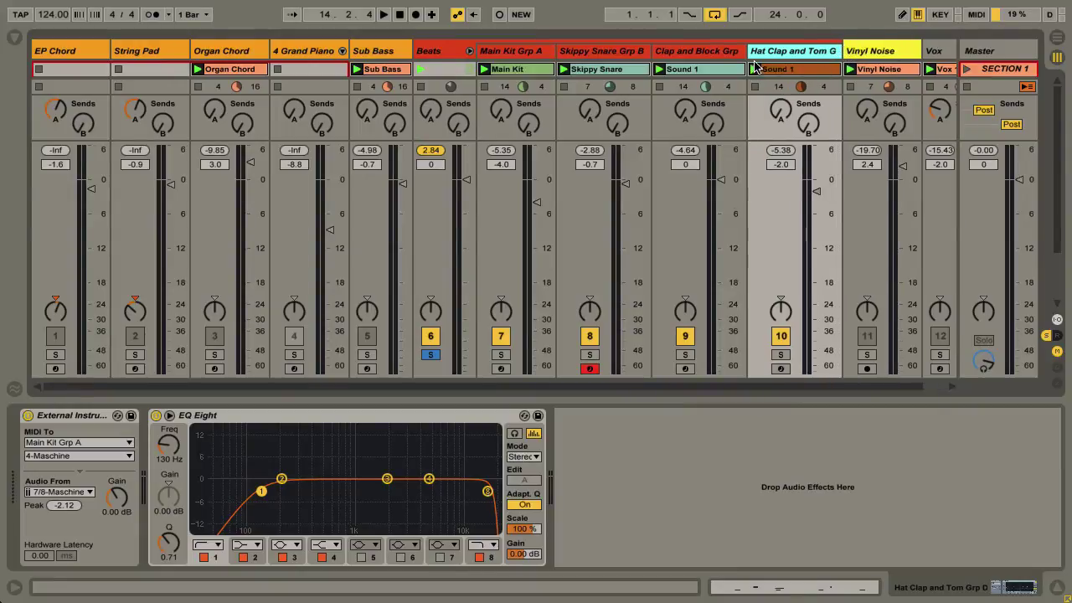
{"action": "left_click_drag", "start_coordinate": [747, 52], "coordinate": [761, 54]}
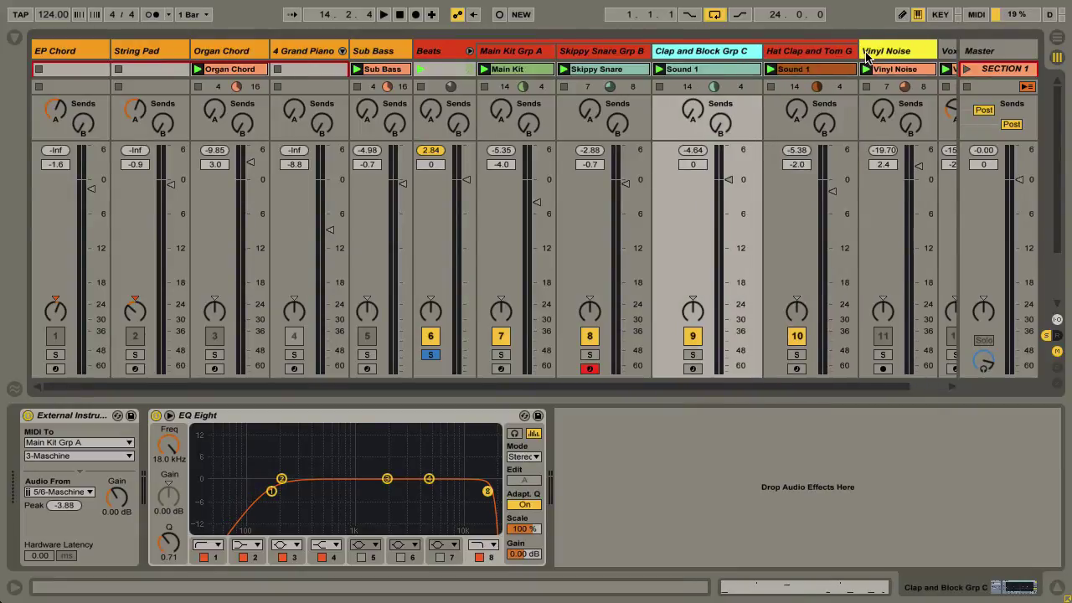
{"action": "mouse_move", "coordinate": [856, 52]}
{"action": "left_mouse_down"}
{"action": "mouse_move", "coordinate": [883, 51]}
{"action": "mouse_move", "coordinate": [874, 52]}
{"action": "left_mouse_up"}
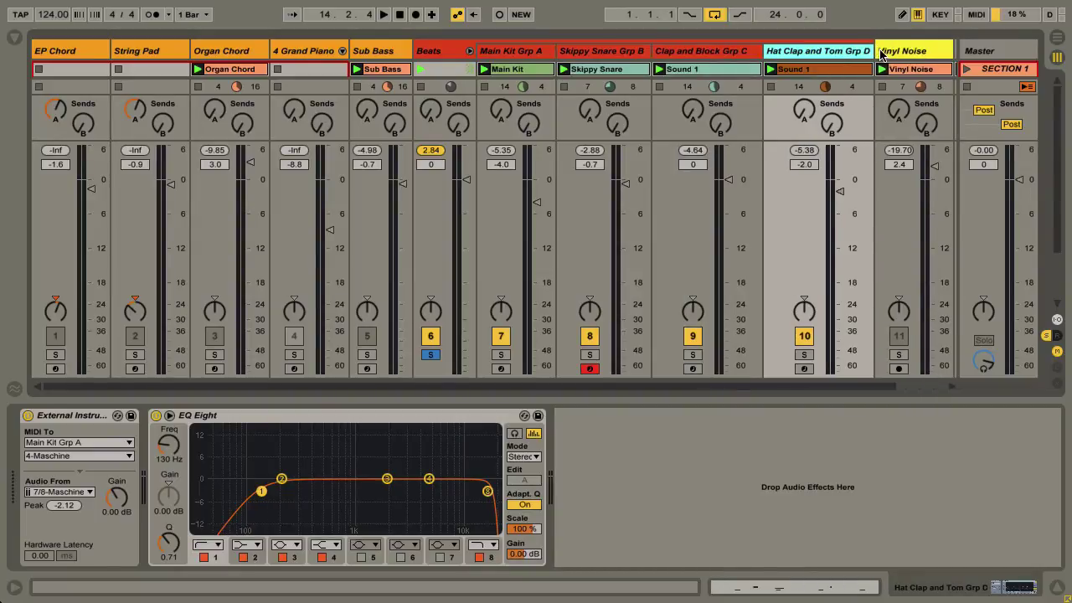
- Verify Grp B, C and D External Instruments send to Maschine MIDI channels 2, 3 and 4
{"action": "left_click", "coordinate": [524, 53]}
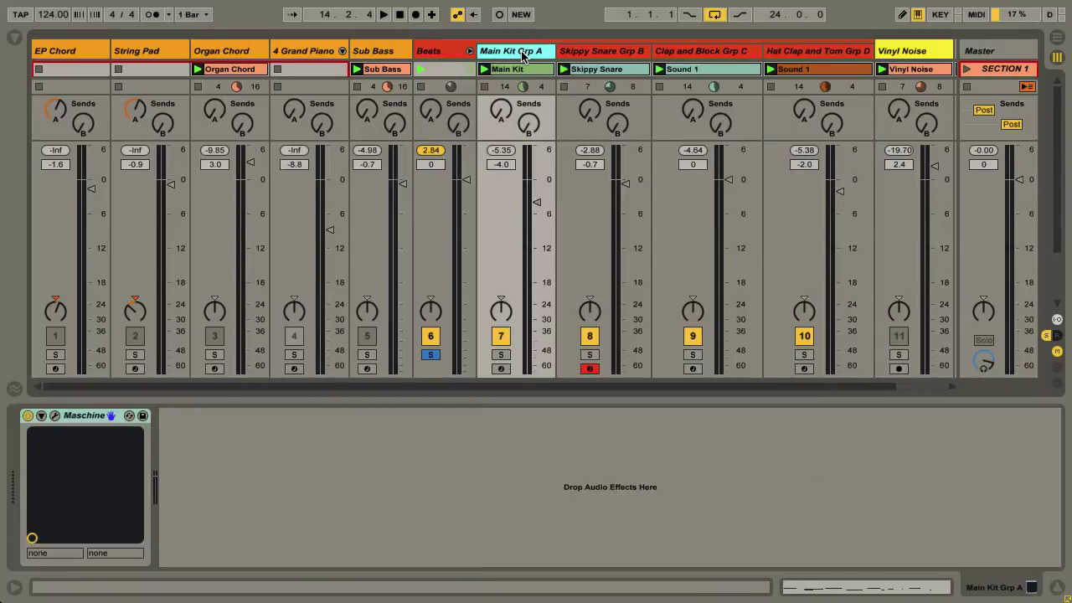
{"action": "left_click", "coordinate": [595, 53]}
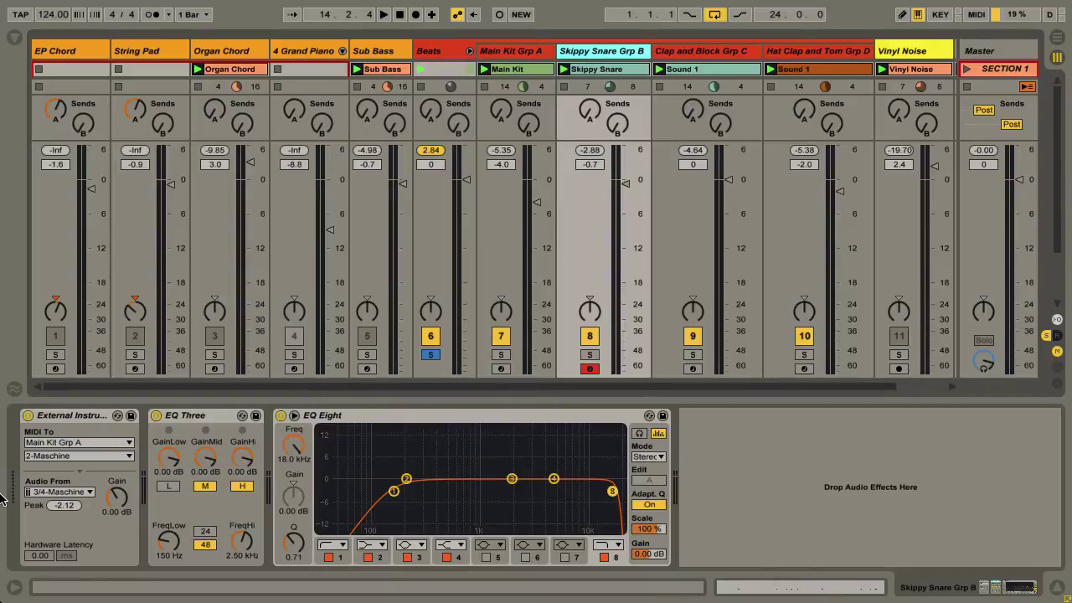
{"action": "left_click", "coordinate": [72, 457]}
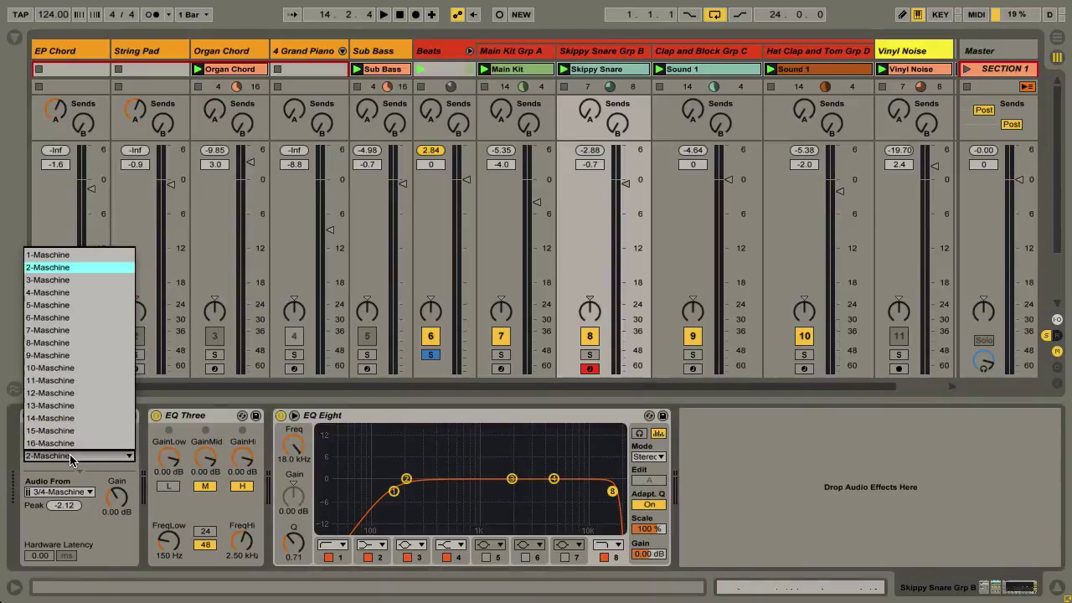
{"action": "left_click", "coordinate": [73, 267]}
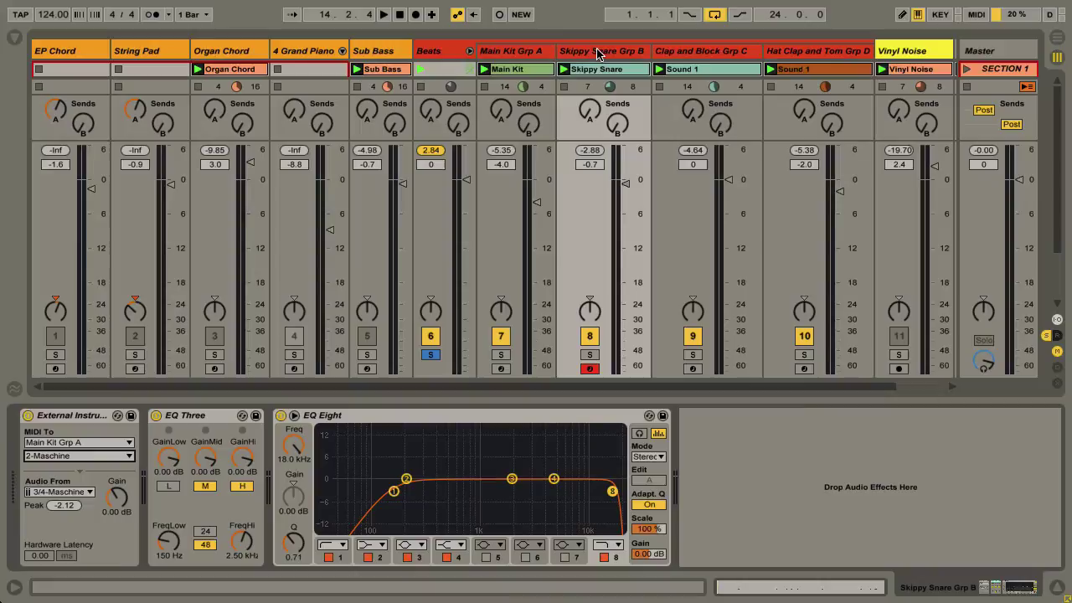
{"action": "left_click", "coordinate": [692, 51]}
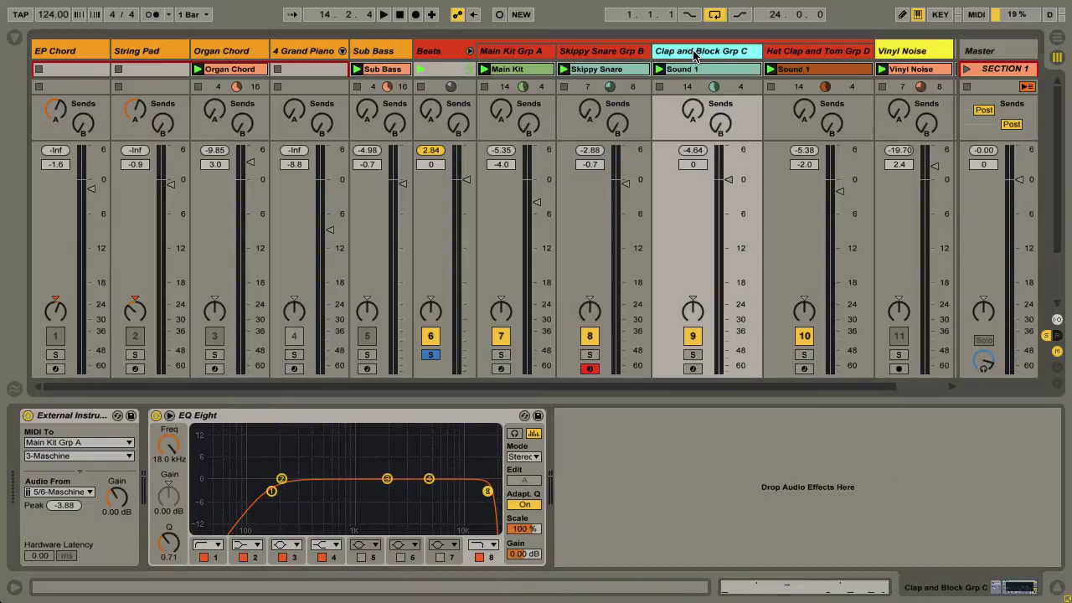
{"action": "left_click", "coordinate": [107, 457]}
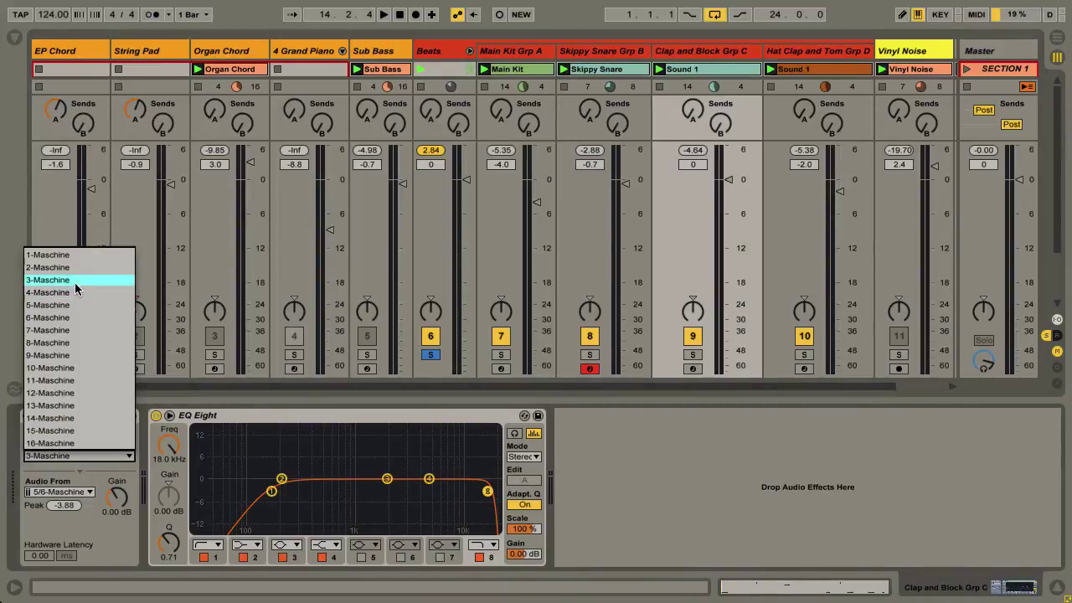
{"action": "left_click", "coordinate": [76, 283]}
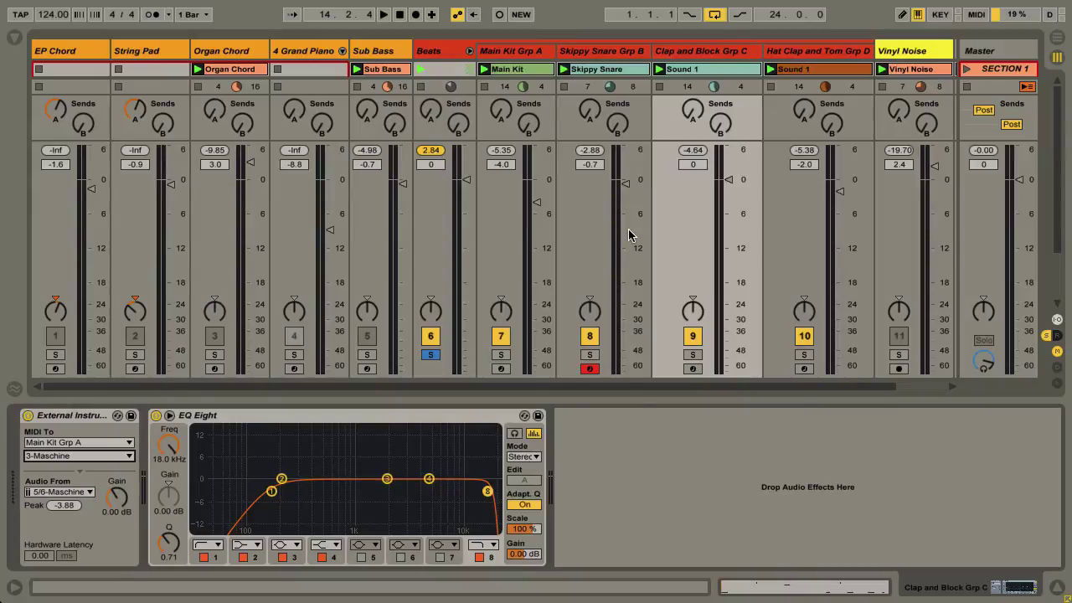
{"action": "left_click", "coordinate": [795, 51]}
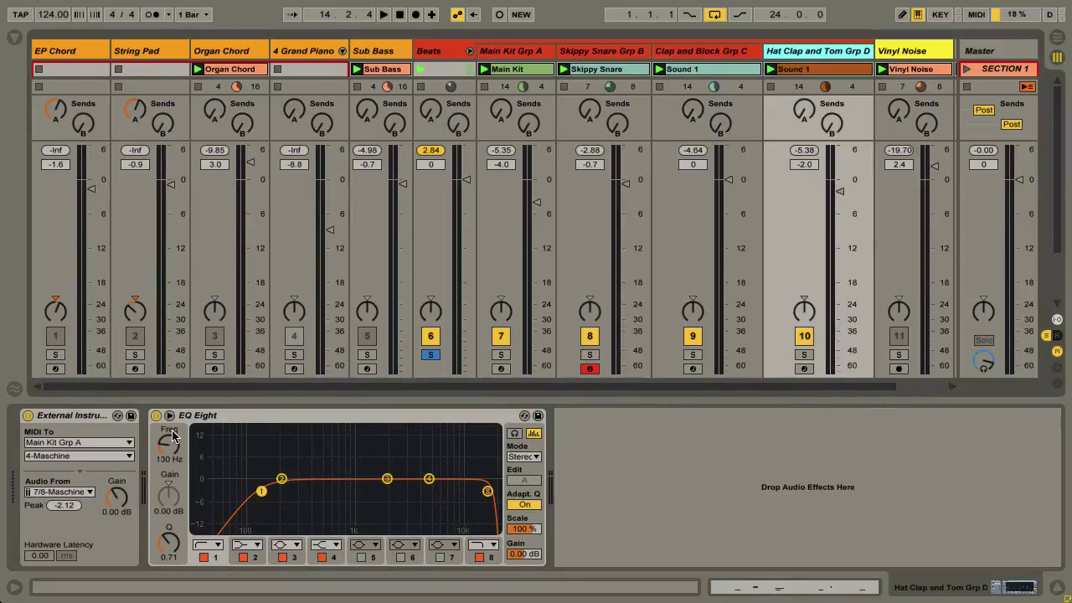
{"action": "left_click", "coordinate": [111, 456]}
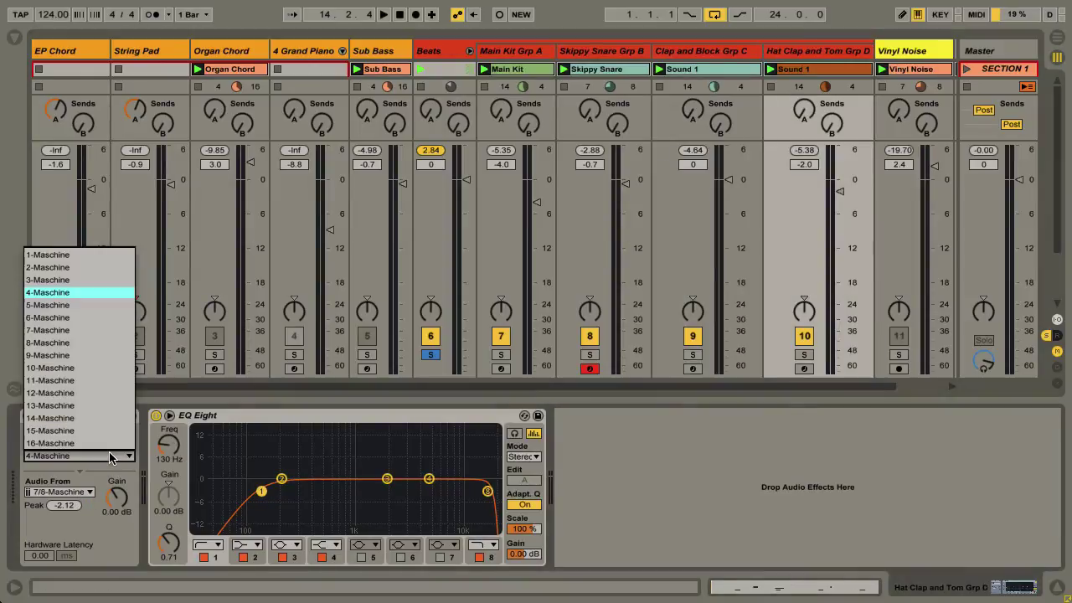
{"action": "left_click", "coordinate": [59, 291]}
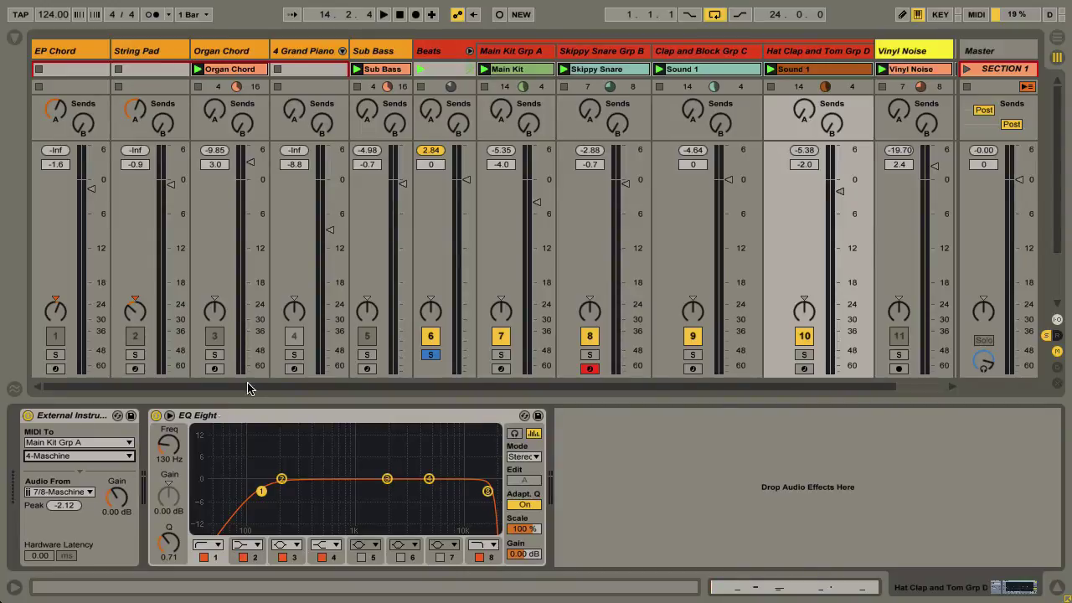
- Select the Main Kit Grp A track, briefly checking the Beats track
{"action": "left_click", "coordinate": [497, 55]}
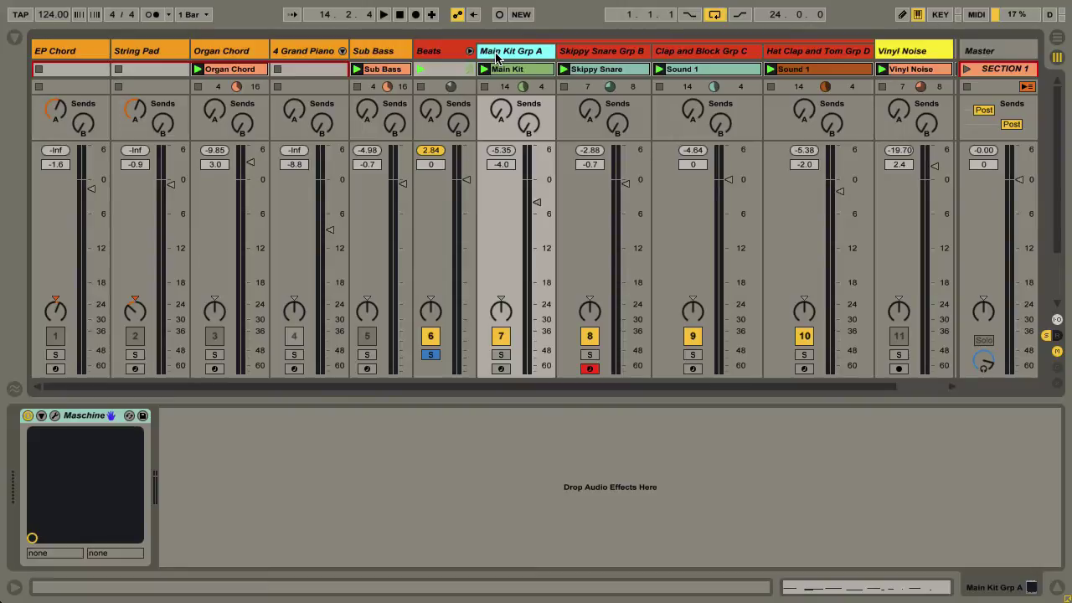
{"action": "left_click", "coordinate": [434, 54]}
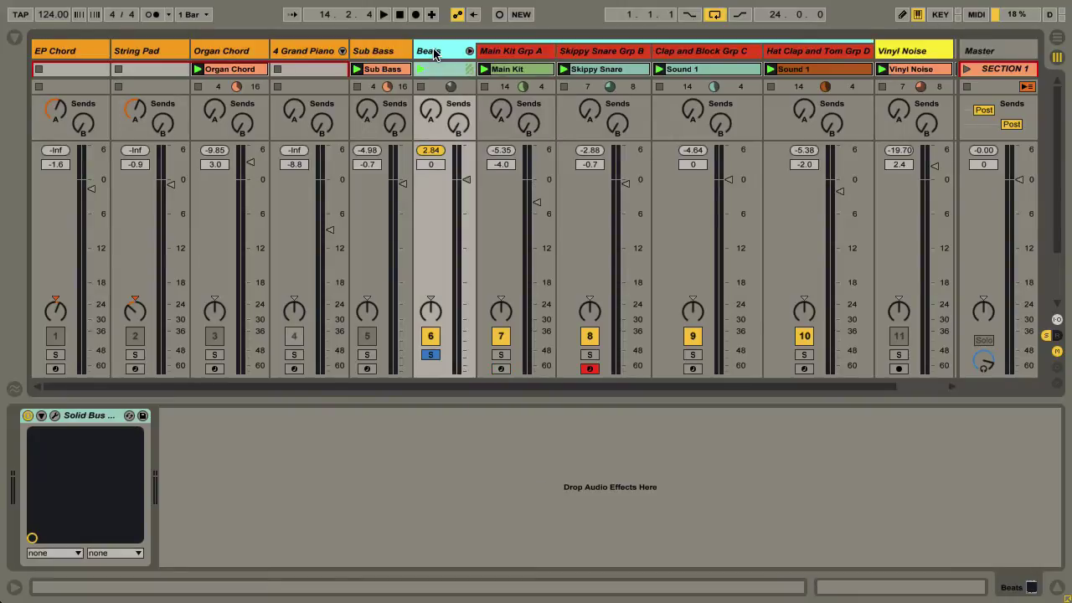
{"action": "left_click", "coordinate": [531, 55]}
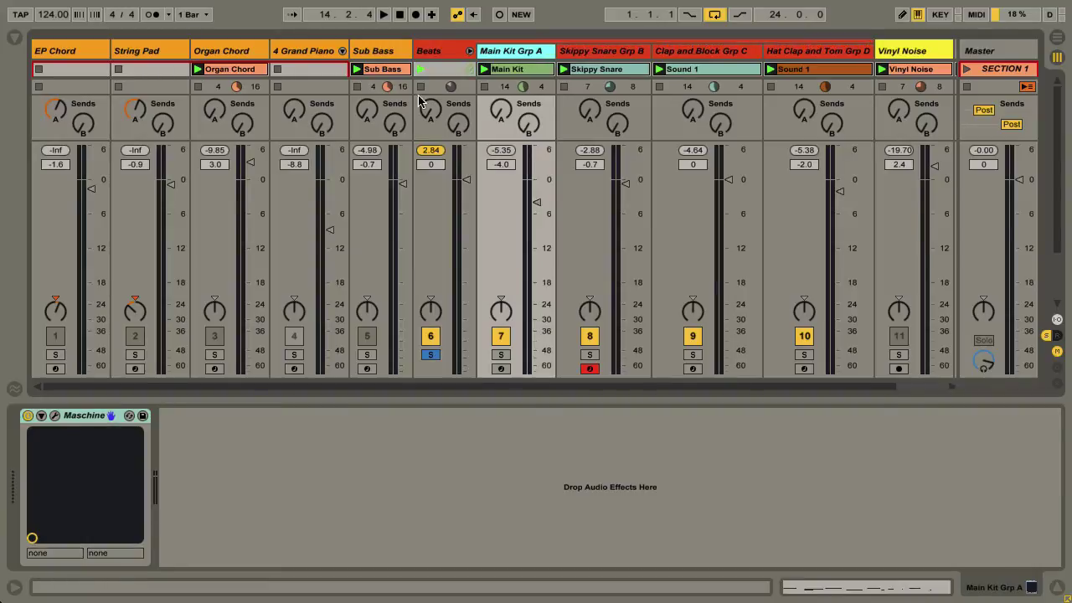
- In Maschine, step through all four groups, confirm WestGate Kit outputs to Out 4, then close it
{"action": "left_click", "coordinate": [55, 418]}
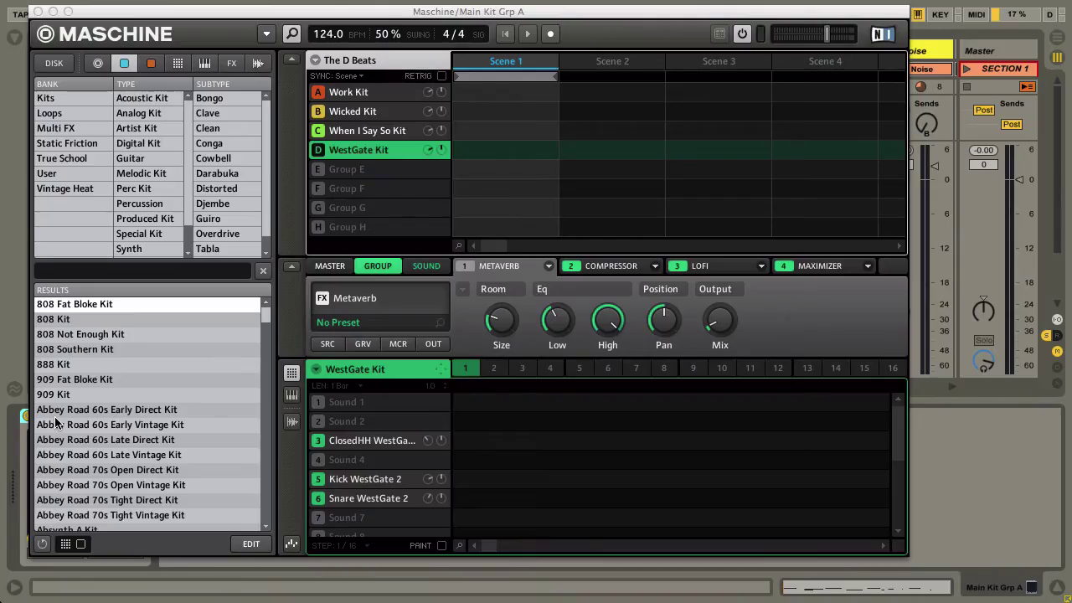
{"action": "left_click", "coordinate": [360, 92]}
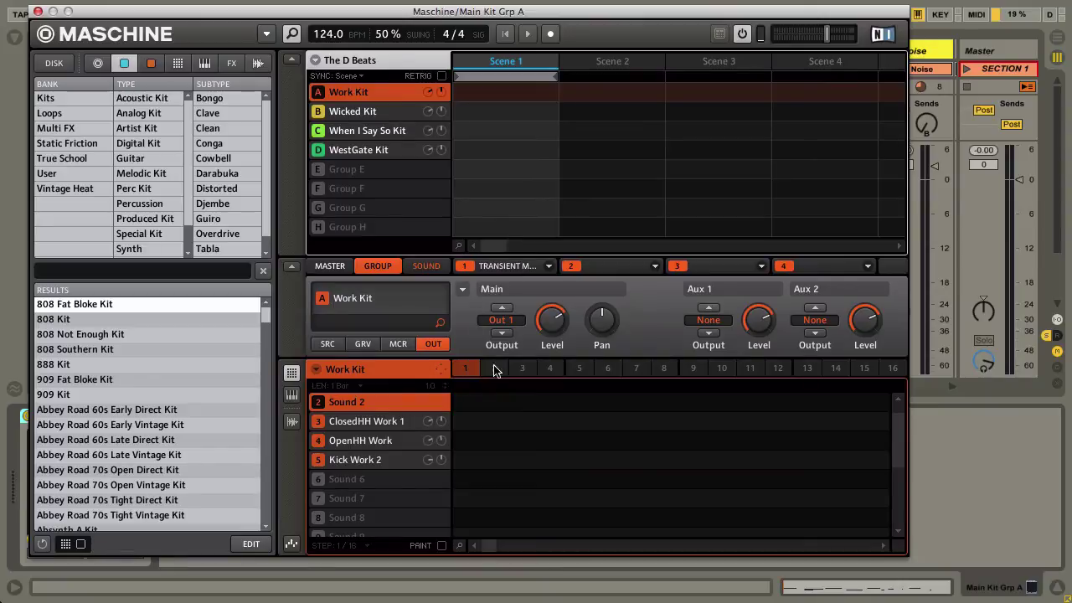
{"action": "left_click", "coordinate": [373, 113]}
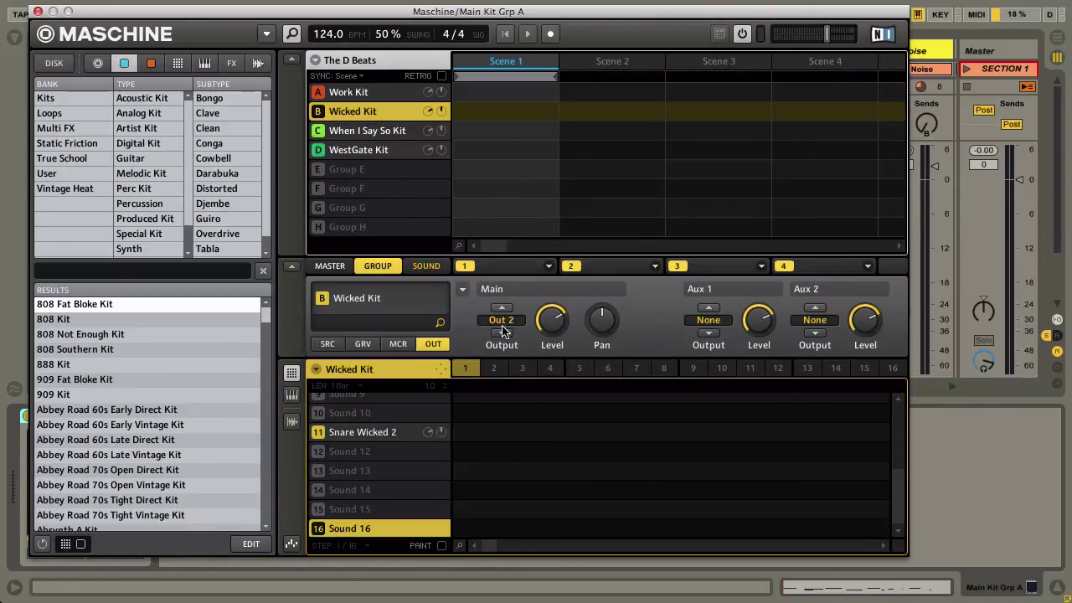
{"action": "left_click", "coordinate": [388, 144]}
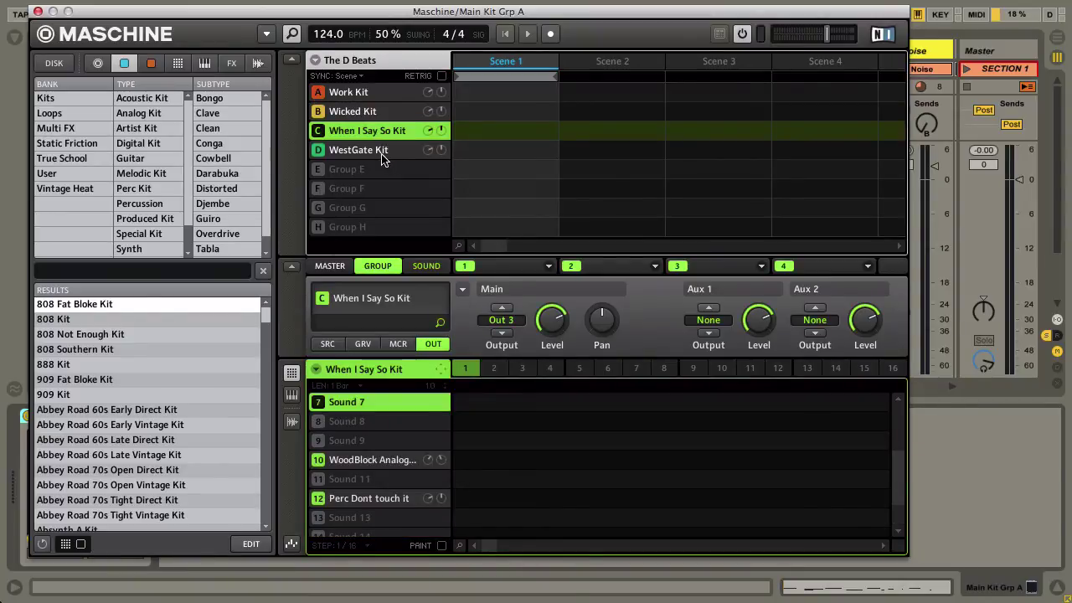
{"action": "left_click", "coordinate": [382, 156]}
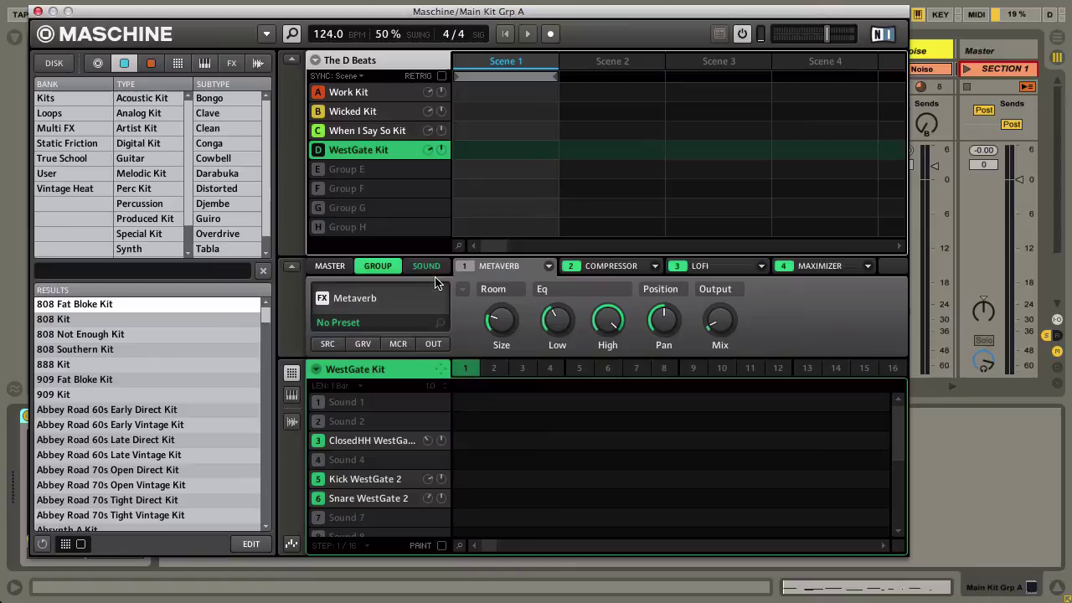
{"action": "left_click", "coordinate": [433, 343]}
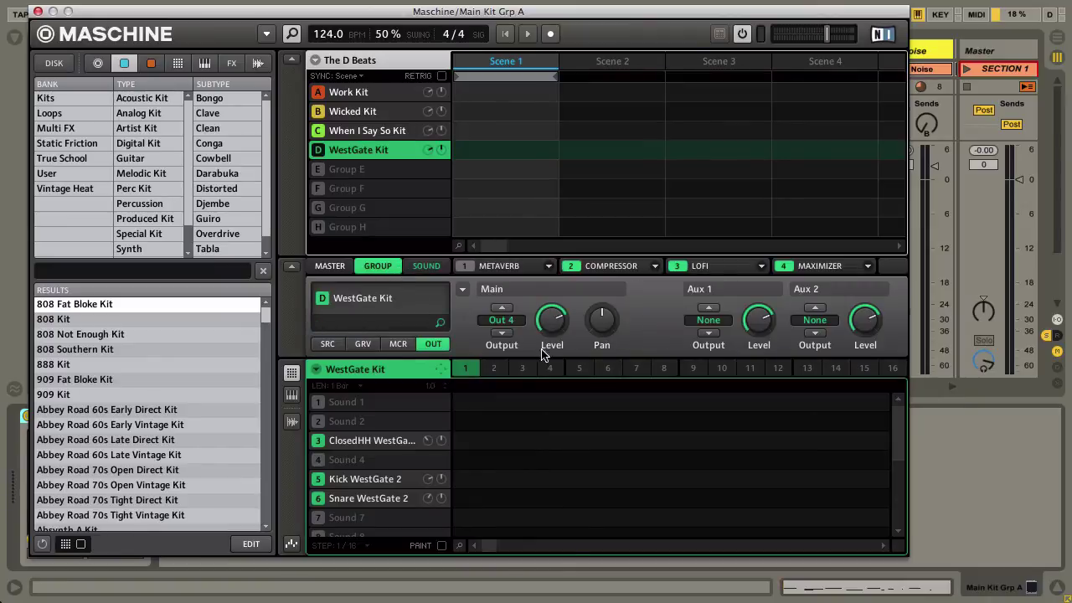
{"action": "left_click", "coordinate": [38, 11]}
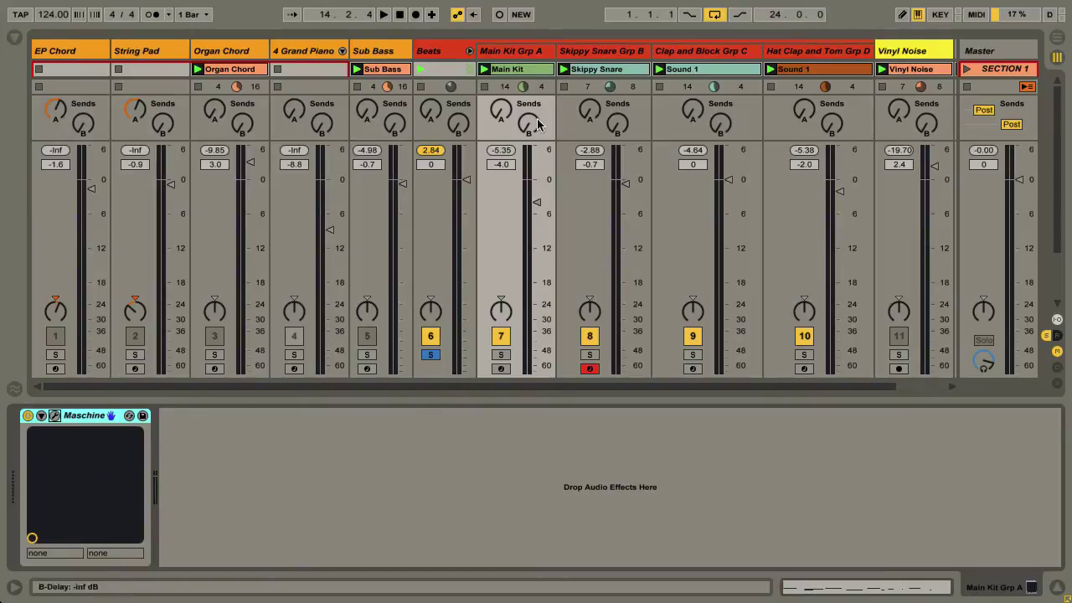
- Review the devices on the Grp A–D tracks, then turn off the Beats track's solo
{"action": "left_click", "coordinate": [533, 56]}
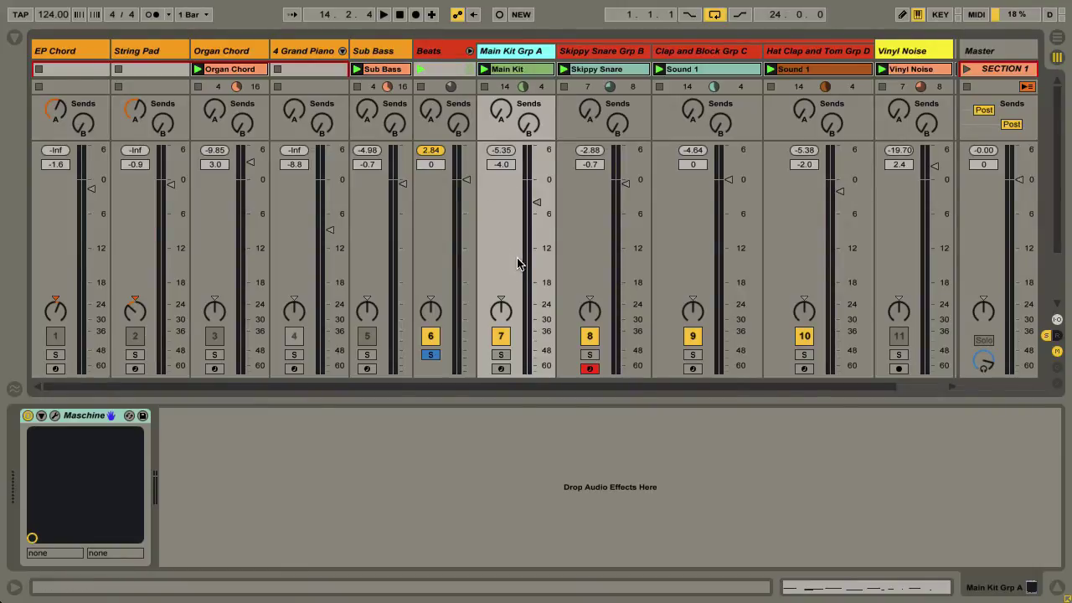
{"action": "left_click", "coordinate": [624, 55]}
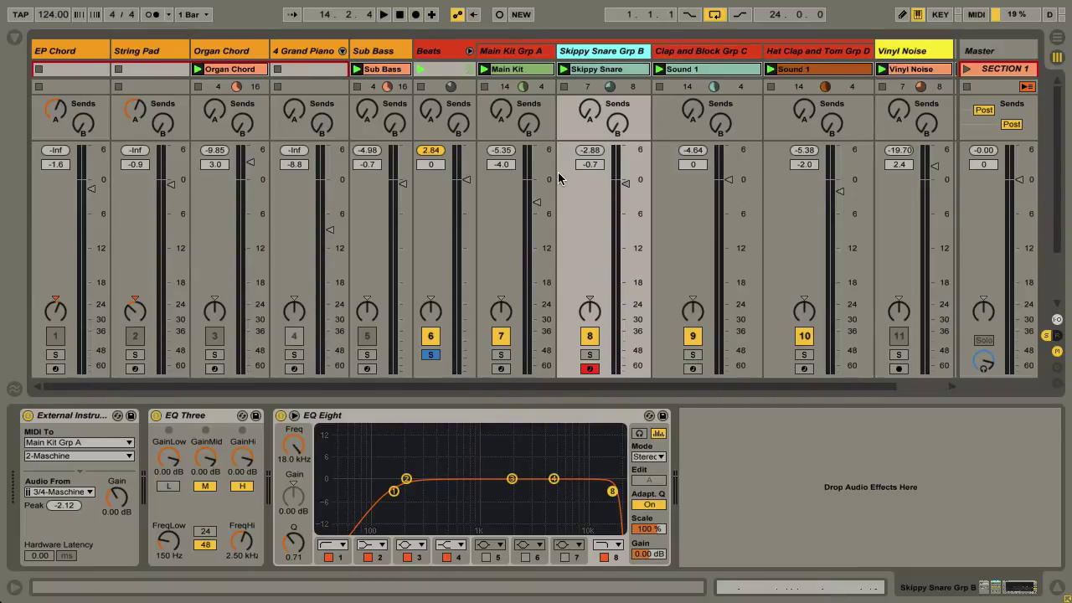
{"action": "left_click", "coordinate": [684, 51]}
{"action": "left_click", "coordinate": [792, 51]}
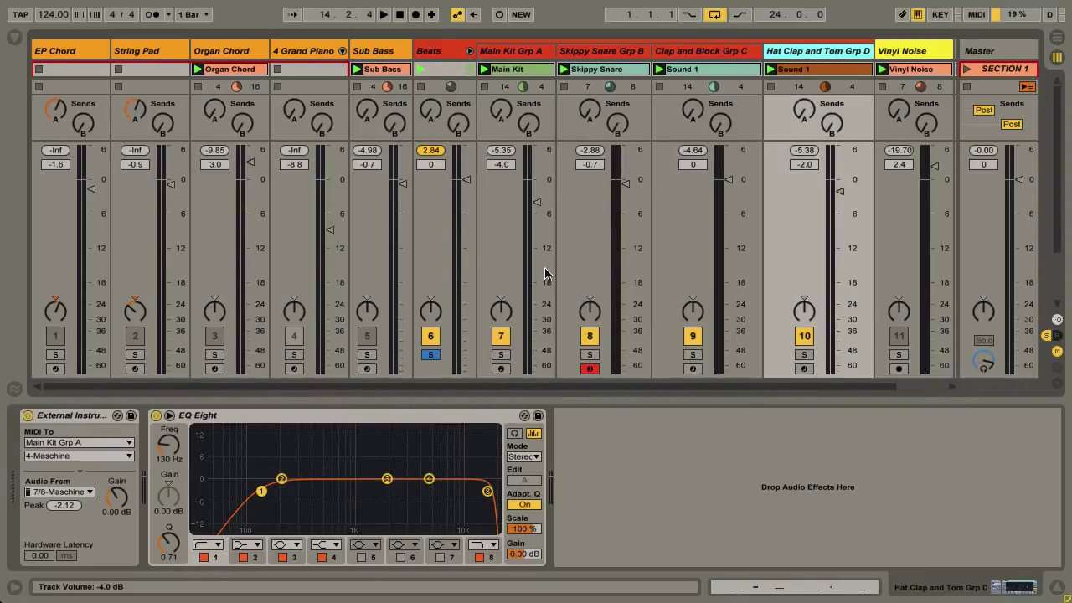
{"action": "left_click", "coordinate": [691, 52]}
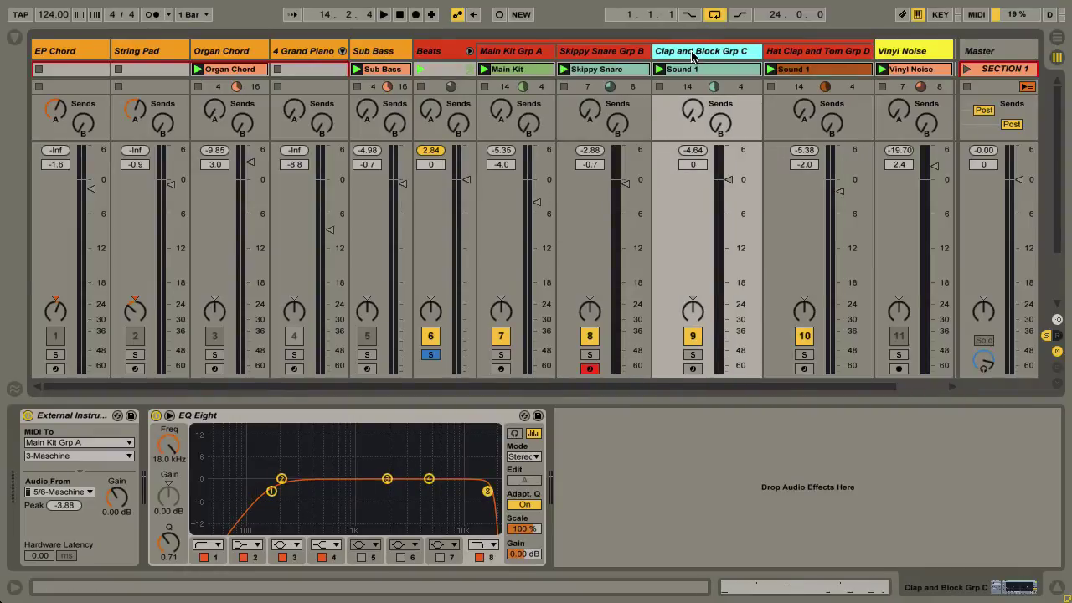
{"action": "left_click", "coordinate": [618, 54]}
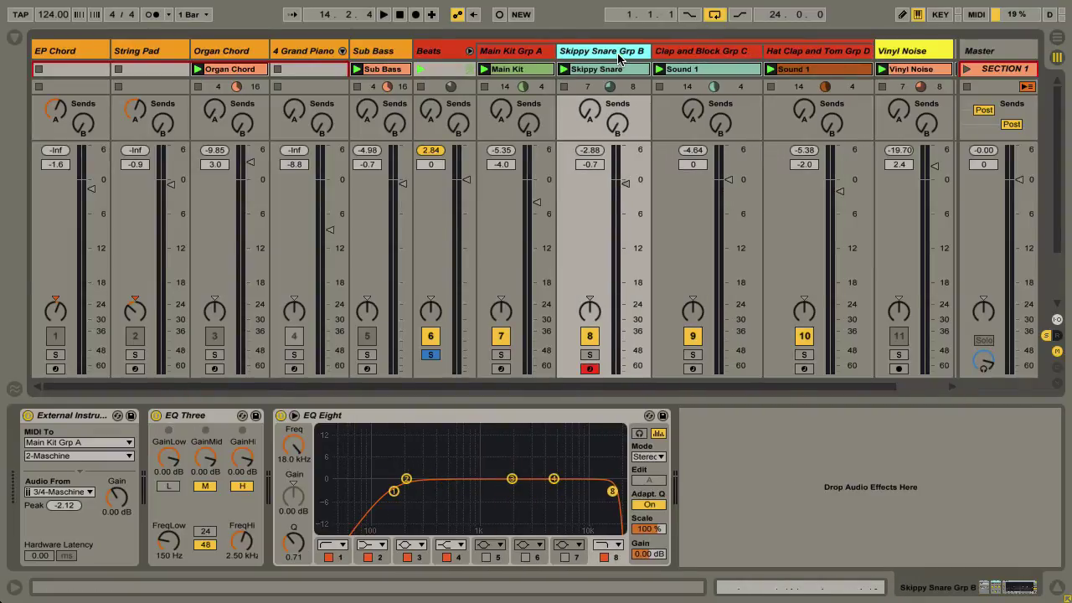
{"action": "left_click", "coordinate": [530, 52]}
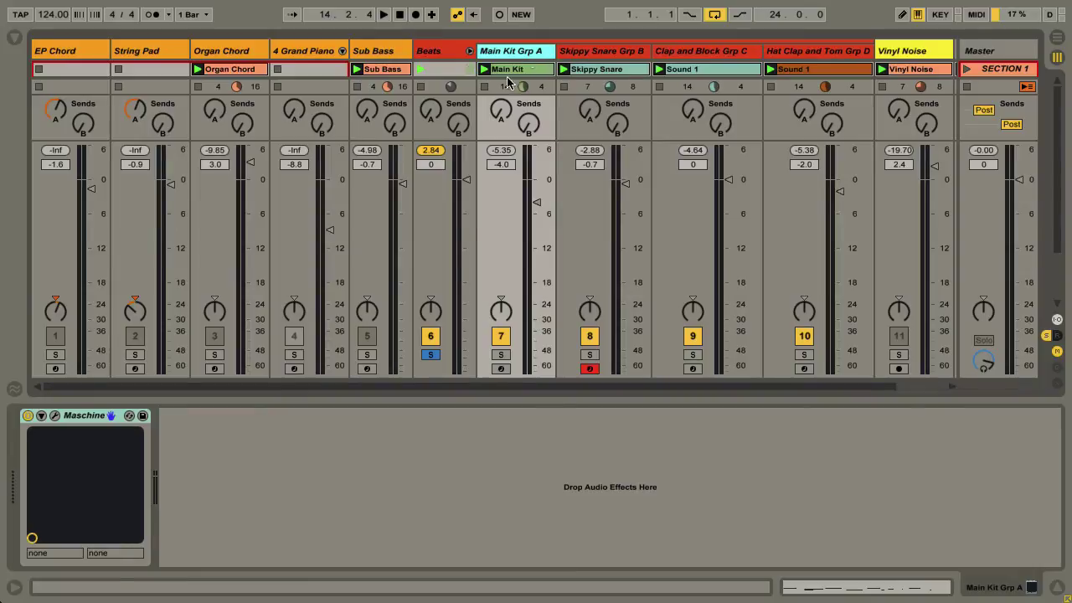
{"action": "left_click", "coordinate": [431, 355]}
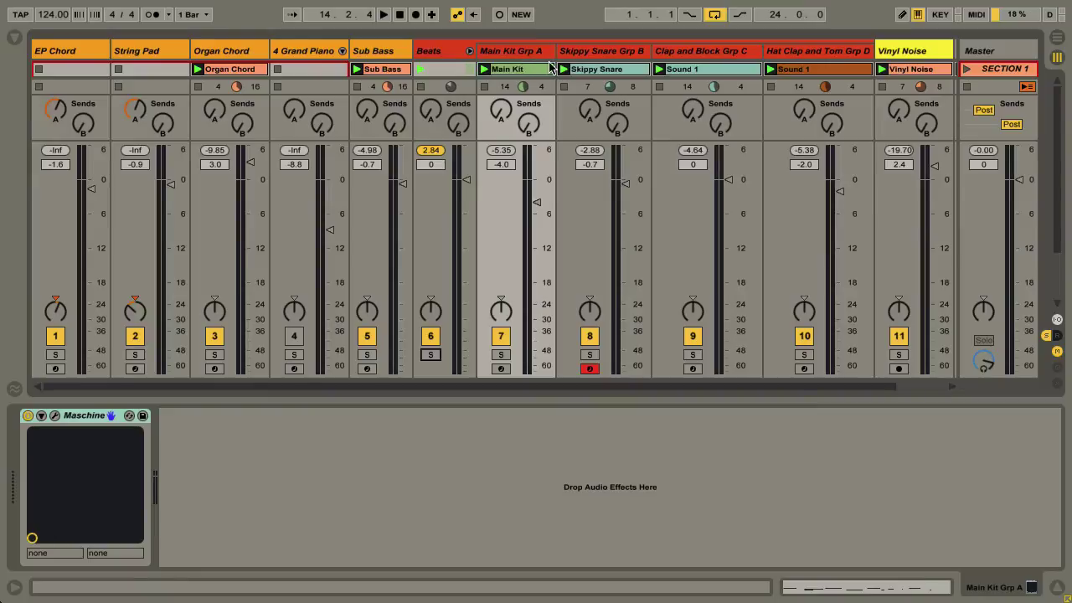
- Briefly play and stop the mix, then open the Master track's MAGNETIC plug-in editor
{"action": "key", "text": "space"}
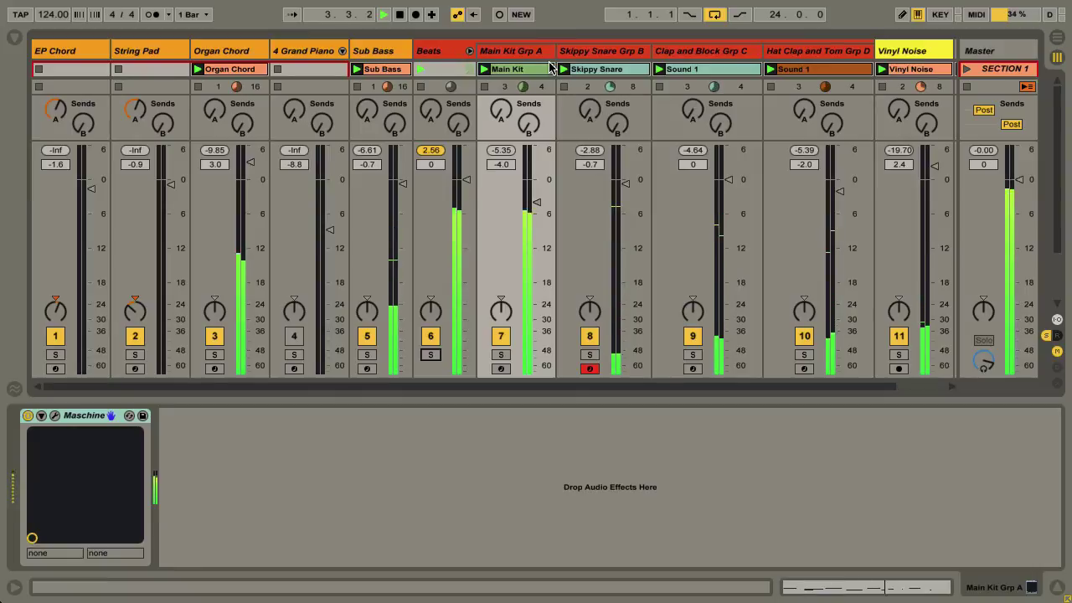
{"action": "key", "text": "space"}
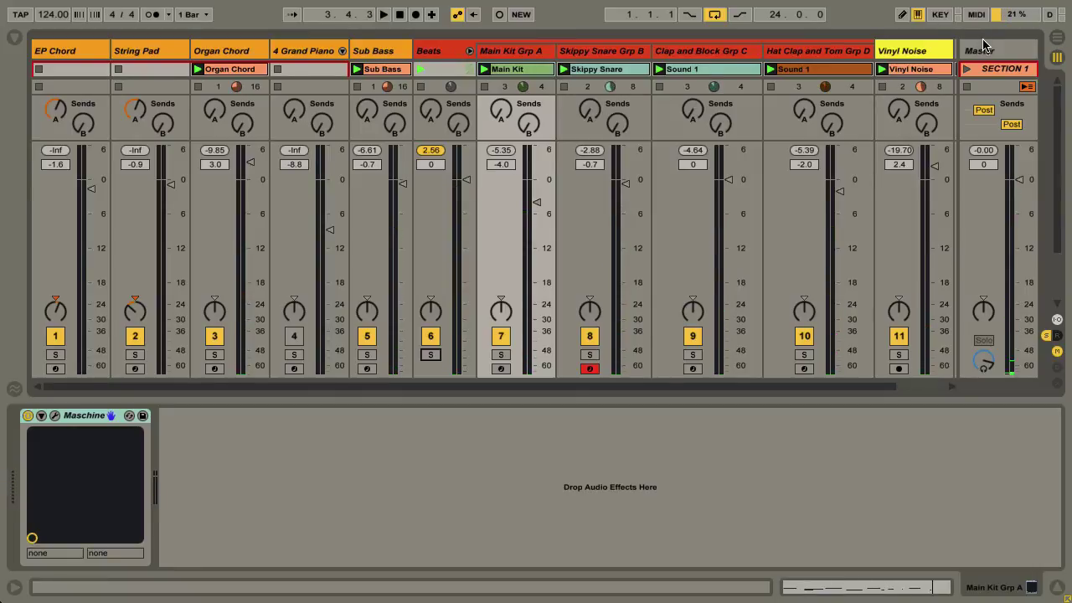
{"action": "left_click", "coordinate": [983, 52]}
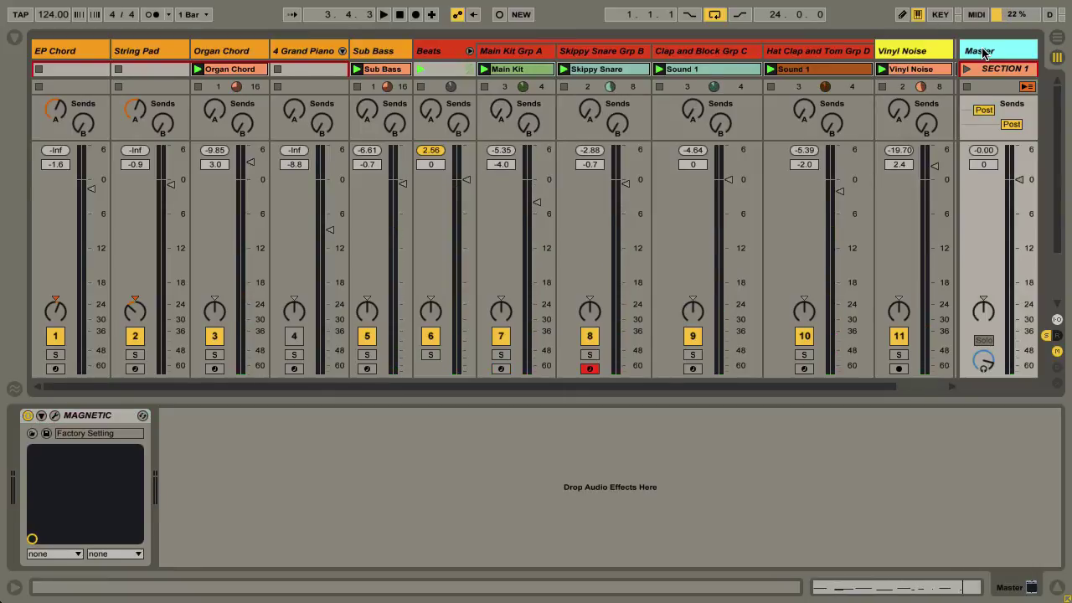
{"action": "left_click", "coordinate": [55, 417]}
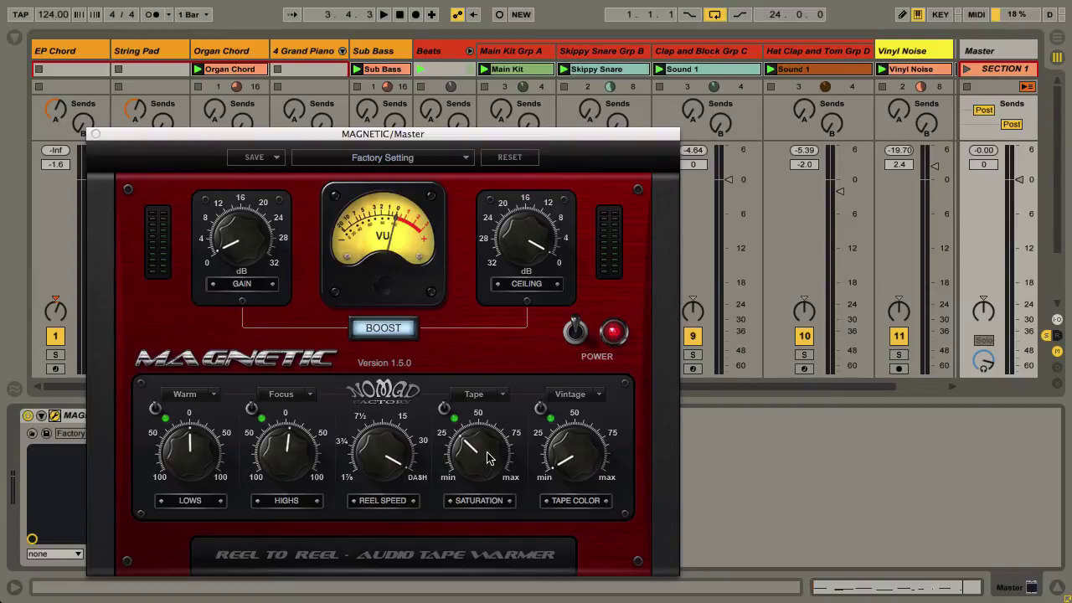
- While the mix plays, compare Magnetic's Tape section off and on, leaving Saturation slightly lower
{"action": "key", "text": "space"}
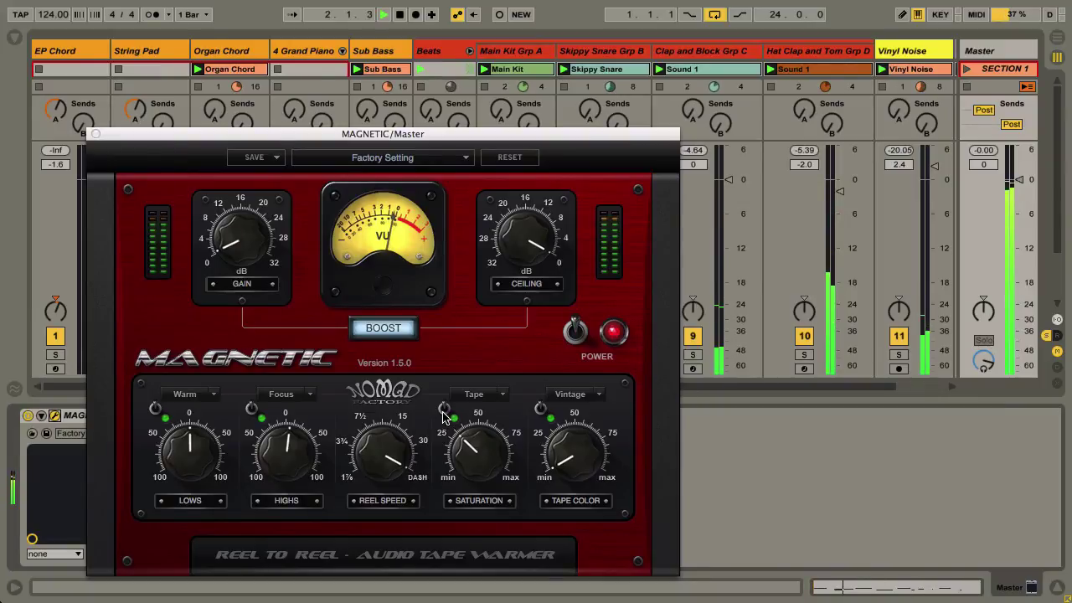
{"action": "left_click", "coordinate": [444, 414]}
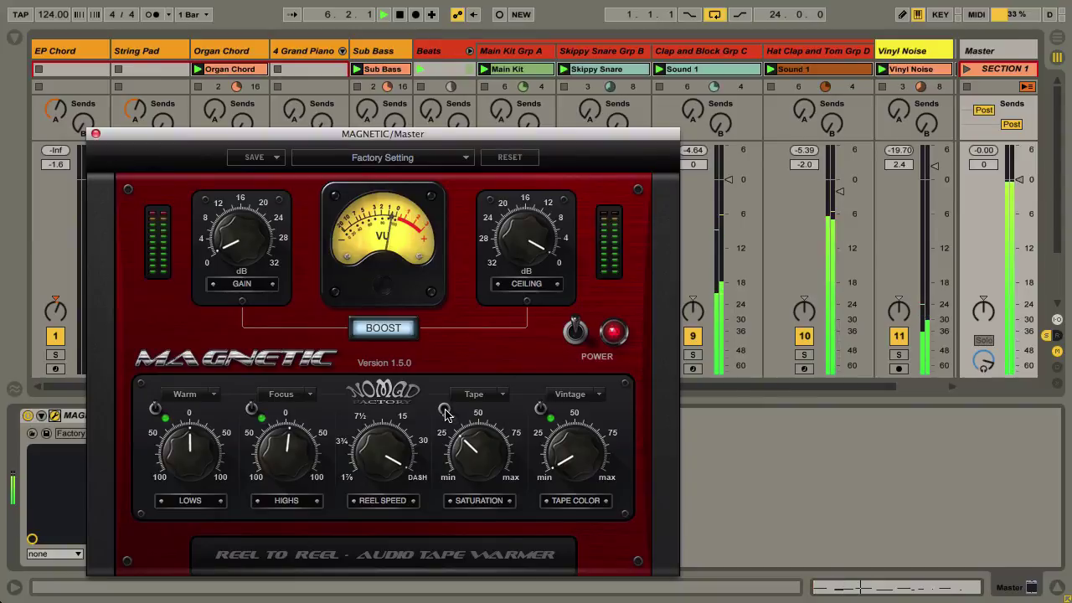
{"action": "left_click", "coordinate": [444, 409]}
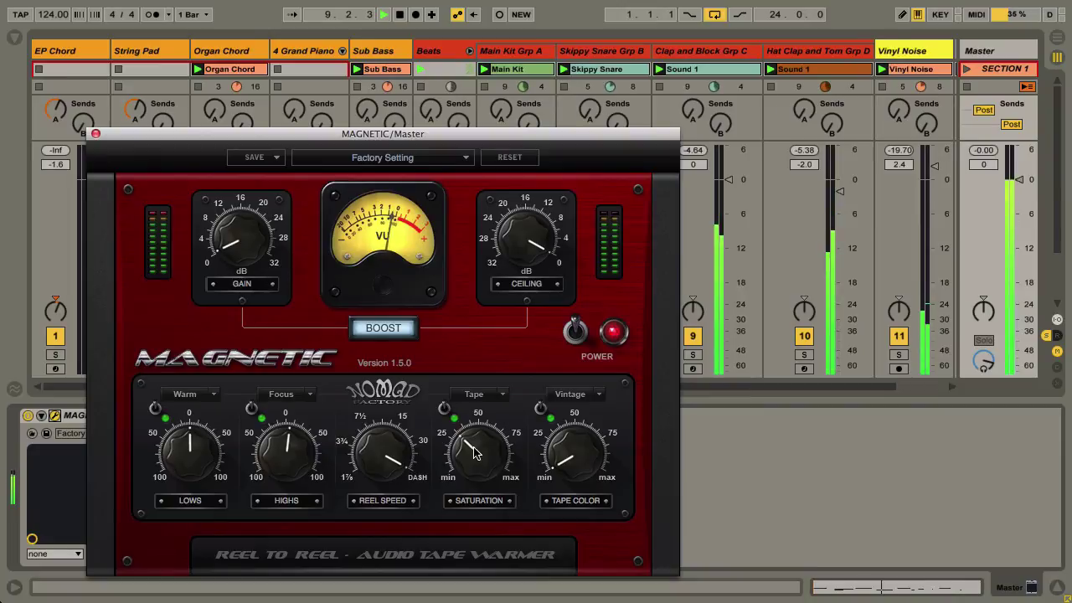
{"action": "left_click_drag", "start_coordinate": [474, 453], "coordinate": [475, 474]}
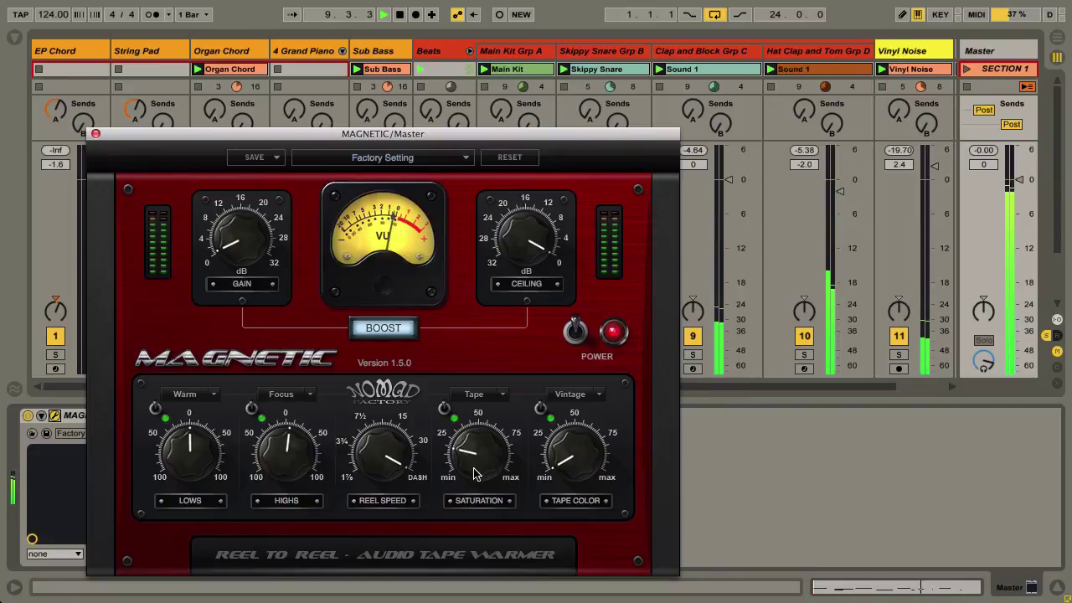
{"action": "left_click", "coordinate": [446, 411]}
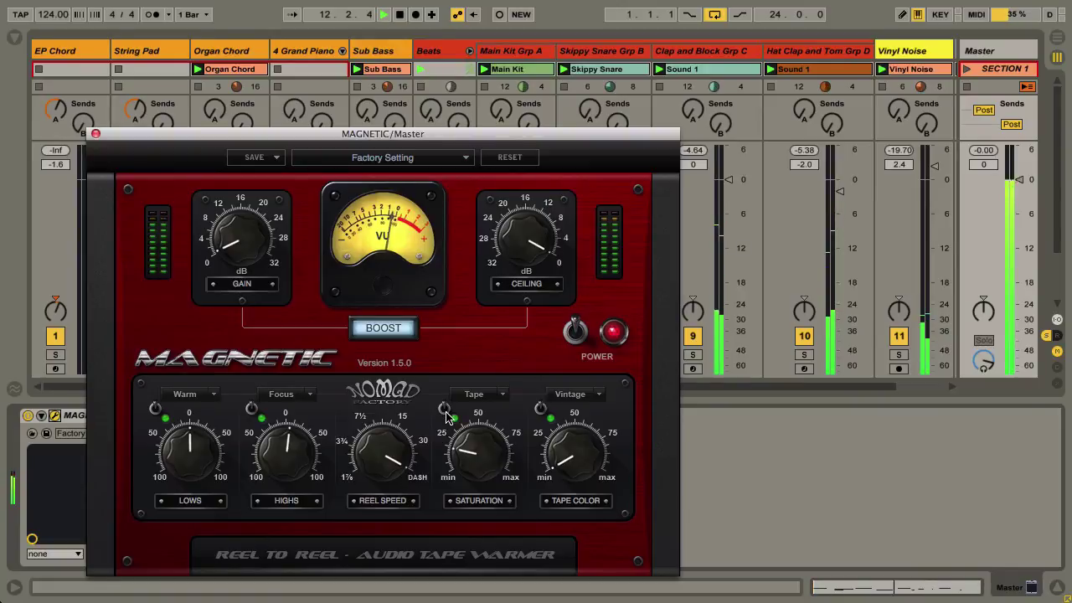
{"action": "left_click_drag", "start_coordinate": [490, 463], "coordinate": [472, 430]}
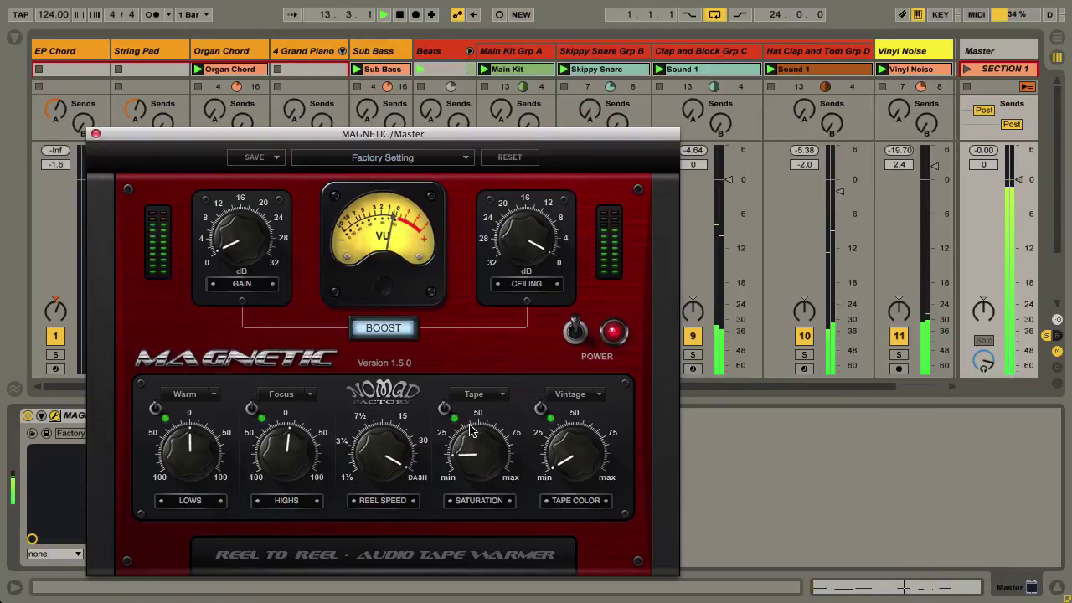
{"action": "key", "text": "space"}
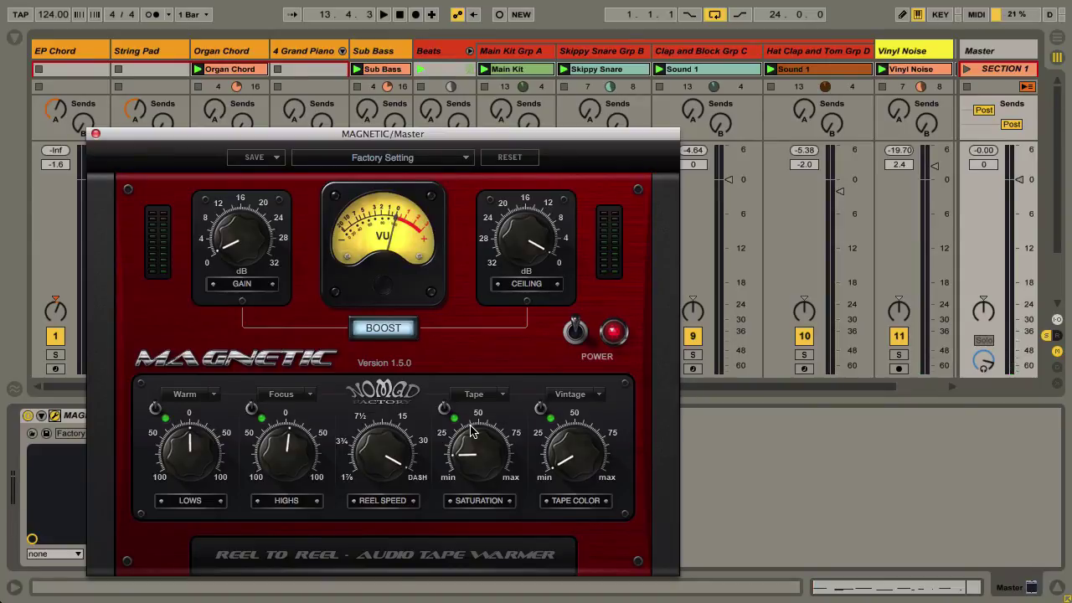
- Bypass Magnetic's Tape saturation stage on the Master and play the mix briefly to compare
{"action": "left_click", "coordinate": [445, 411]}
{"action": "key", "text": "space"}
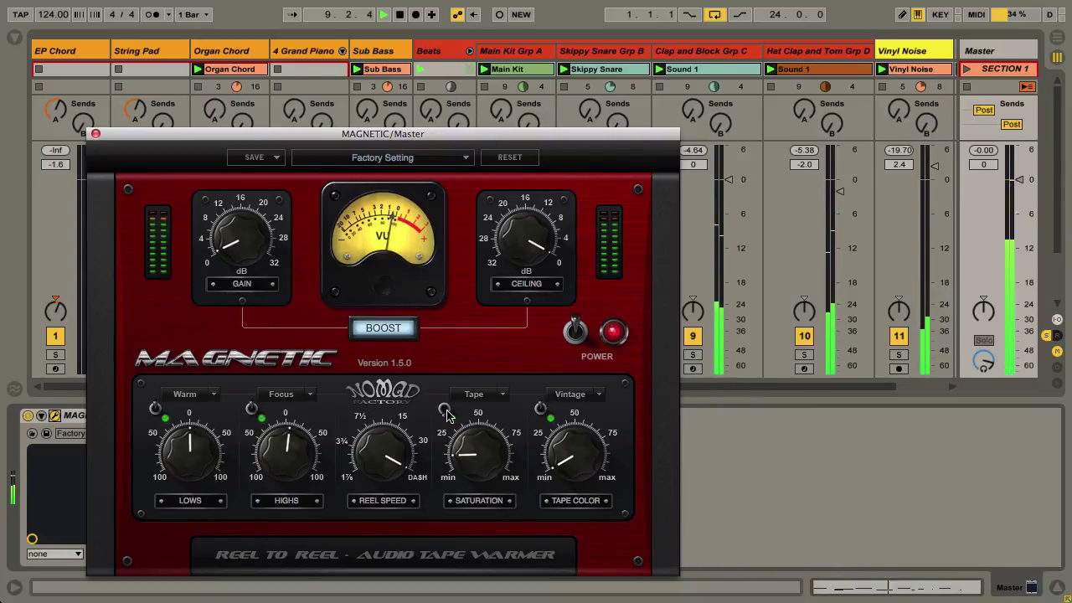
{"action": "key", "text": "space"}
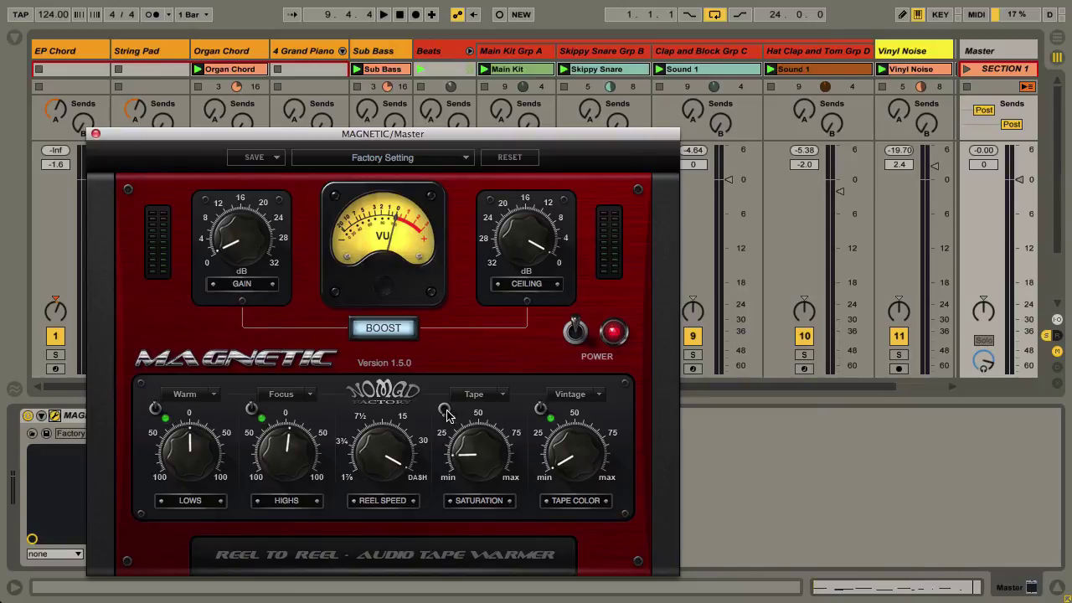
- Close Magnetic and show Skippy Snare Grp B's External Instrument, EQ Three and EQ Eight chain
{"action": "left_click", "coordinate": [519, 54]}
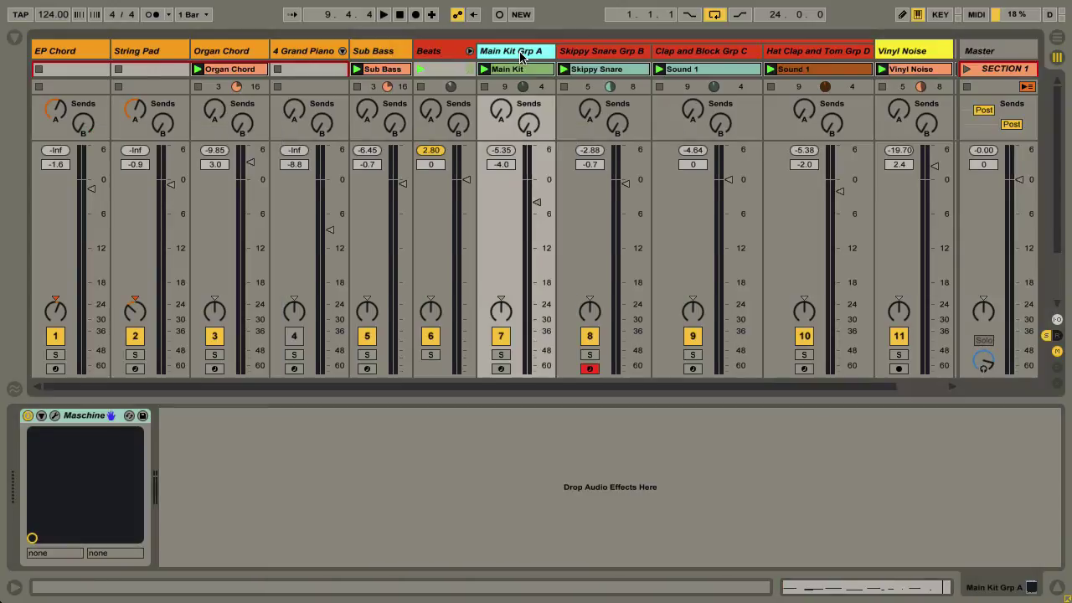
{"action": "left_click", "coordinate": [608, 53]}
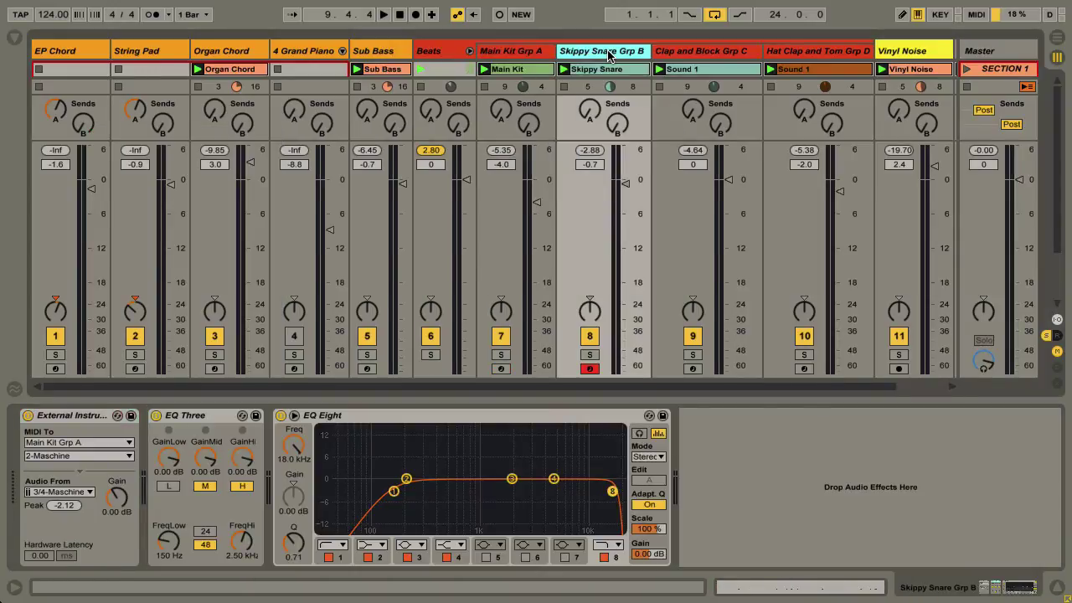